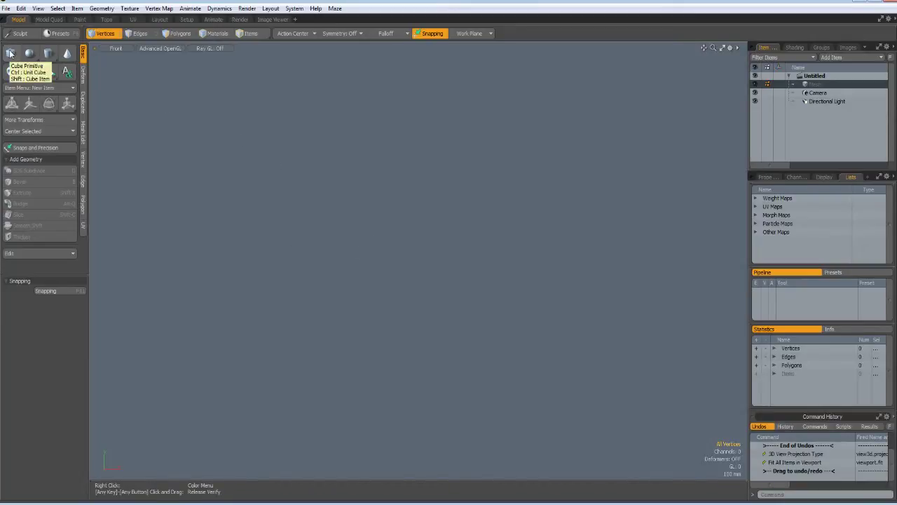
Step: Create a flat cube primitive in the front view, sized 5 mm in X by 10 mm in Y, and center it at the origin
left_click(10, 54)
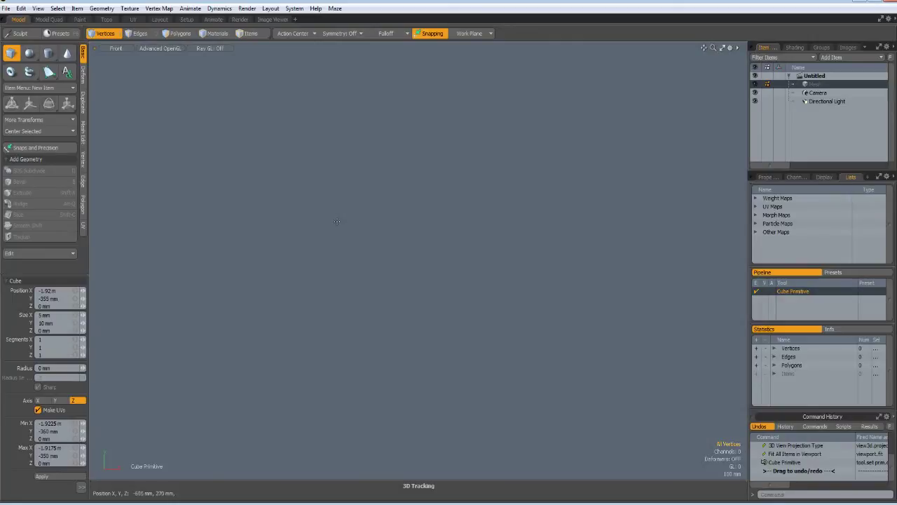
left_click_drag(335, 219, 335, 295)
left_click_drag(335, 257, 347, 263)
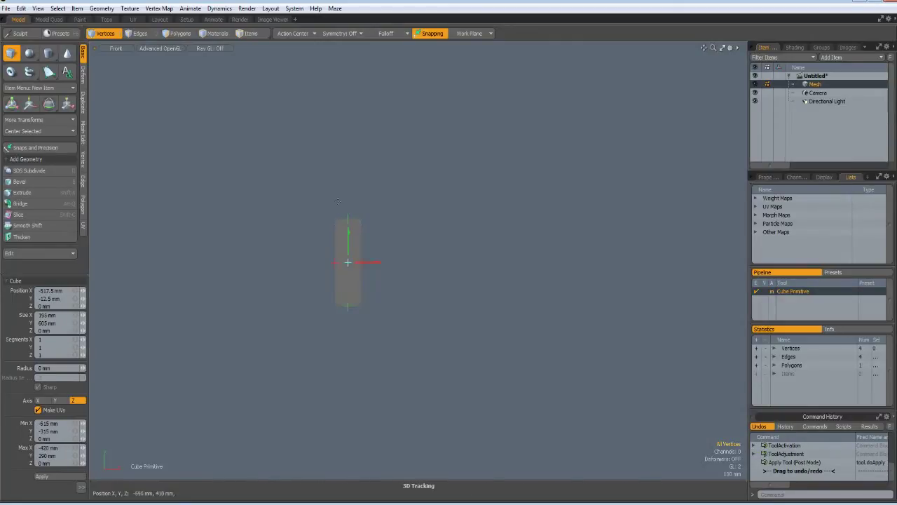
left_click(69, 315)
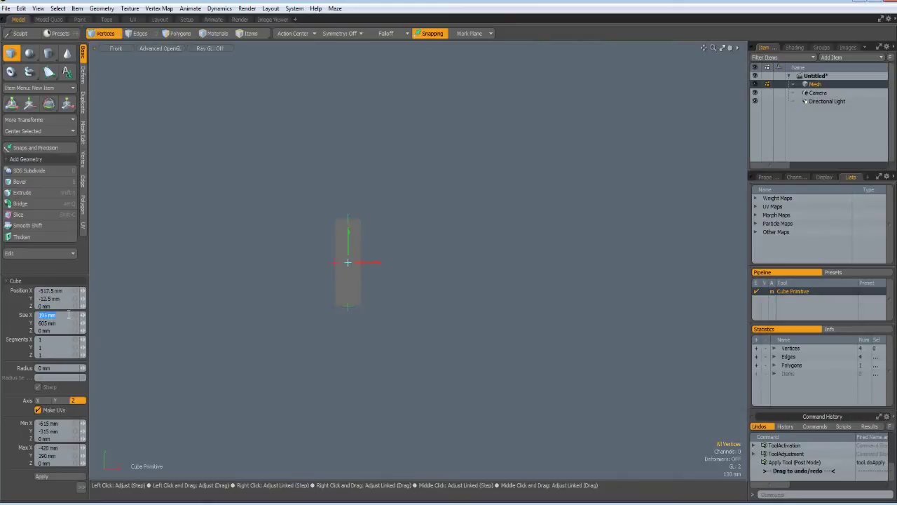
type("5")
key("Tab")
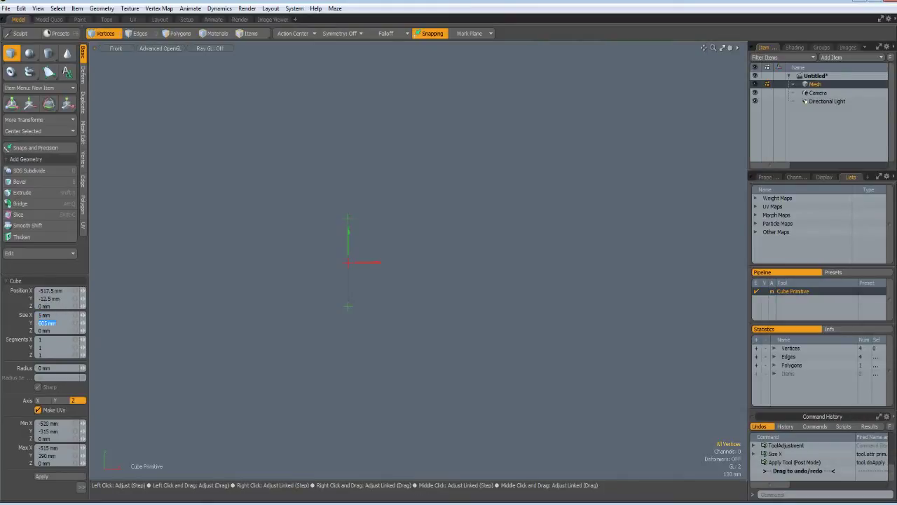
type("10")
key("Return")
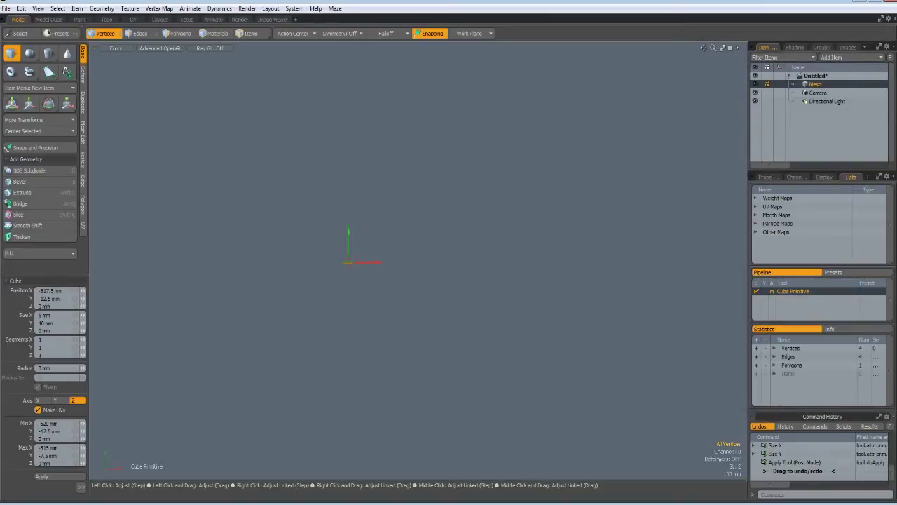
left_click(34, 129)
key("a")
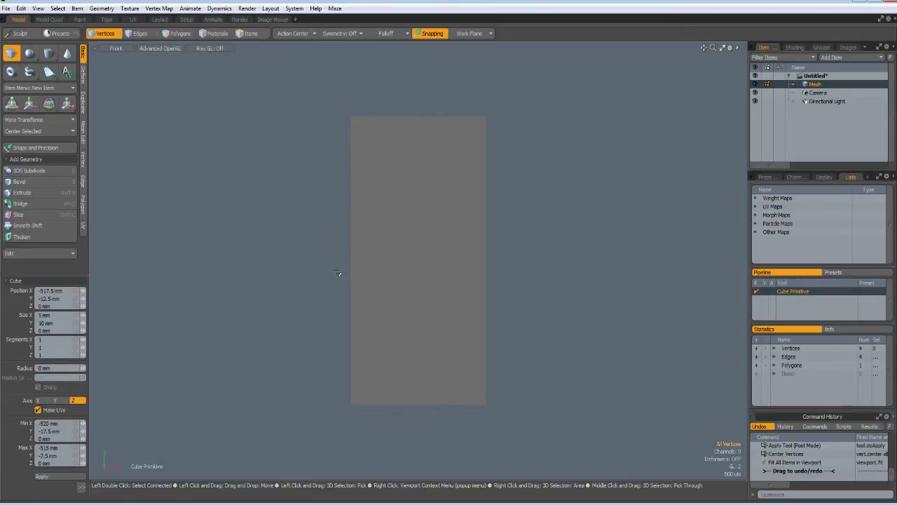
Step: Scale the rectangle's left vertical edge to 50% in Y to form a trapezoid
key("2")
left_click(349, 273)
key("r")
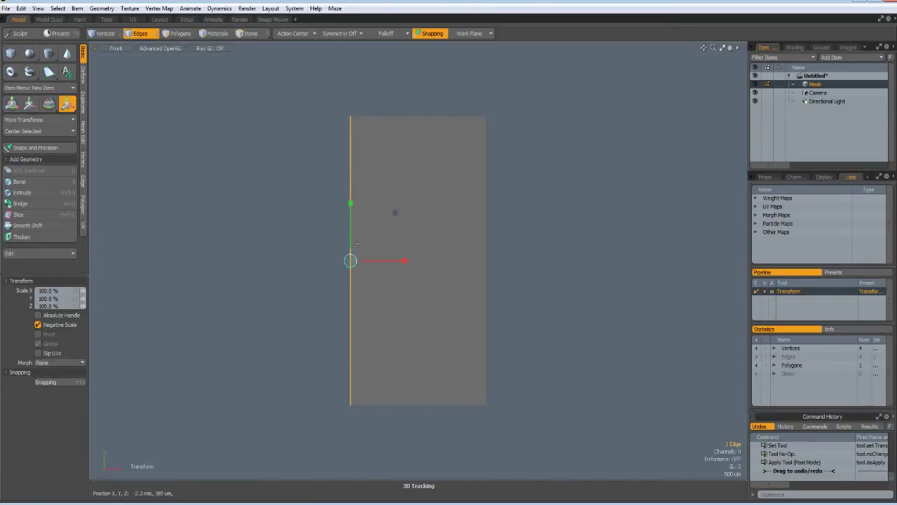
left_click_drag(351, 203, 350, 234)
left_click(69, 298)
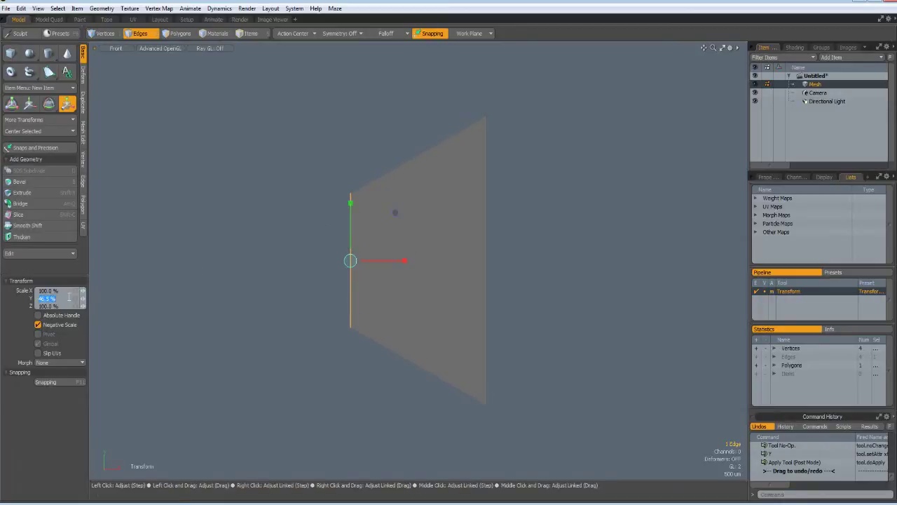
type("50")
key("Return")
key("space")
Step: Move the trapezoid polygon -40 mm along X
key("3")
double_click(427, 256)
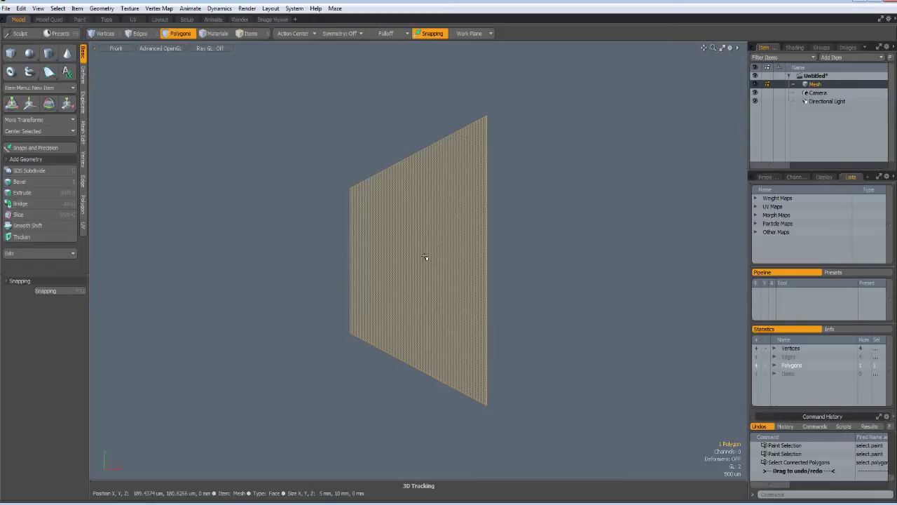
key("w")
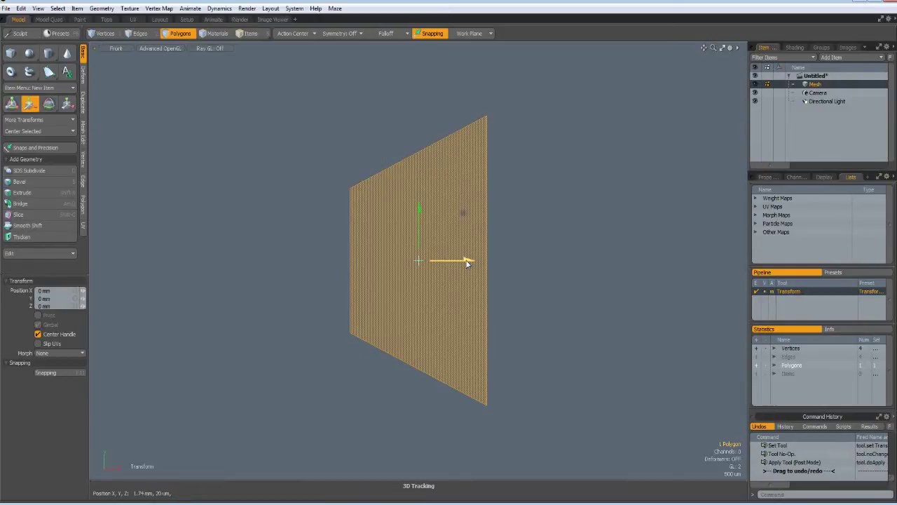
left_click_drag(465, 261, 242, 260)
left_click(65, 291)
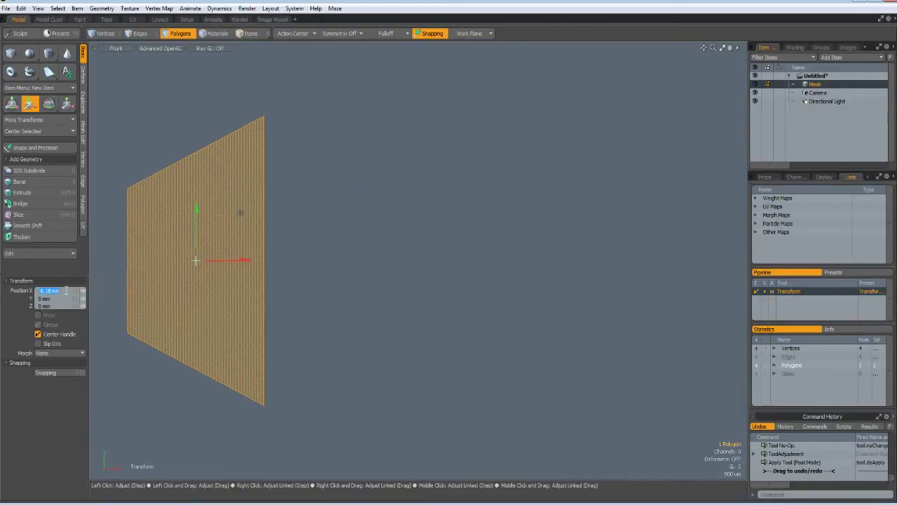
type("-40")
key("Return")
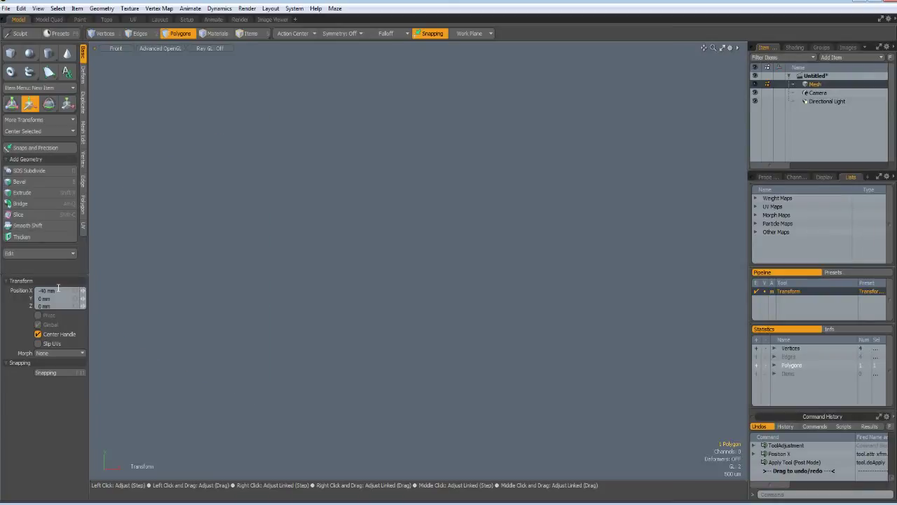
key("a")
scroll(248, 283, "down", 2)
key("space")
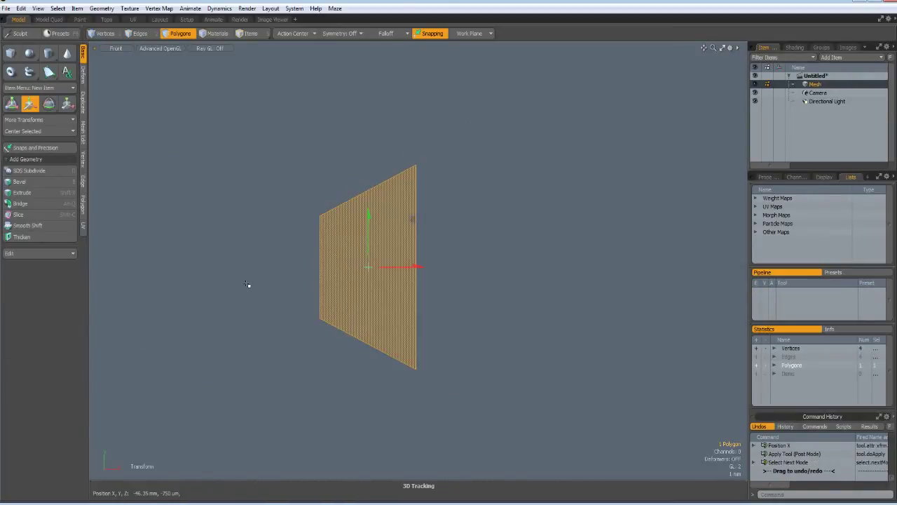
Step: Mirror the trapezoid by scaling its short vertical and two slanted edges -100% in X, and flip the polygon
key("2")
mouse_move(362, 146)
left_mouse_down()
mouse_move(309, 252)
mouse_move(361, 317)
left_mouse_up()
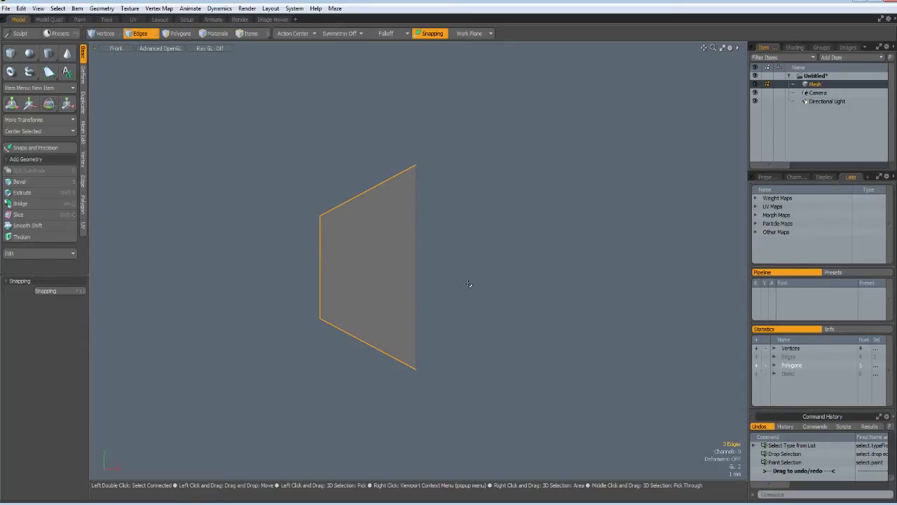
key("r")
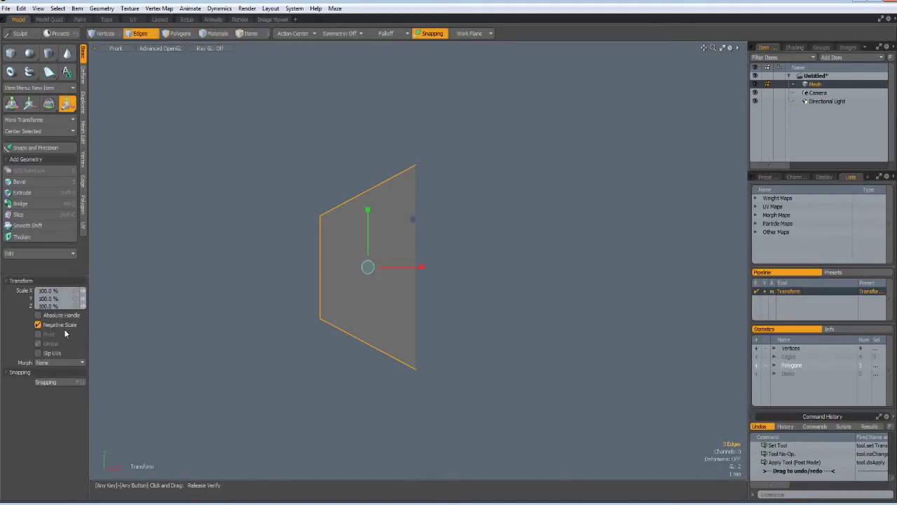
left_click_drag(421, 266, 311, 266)
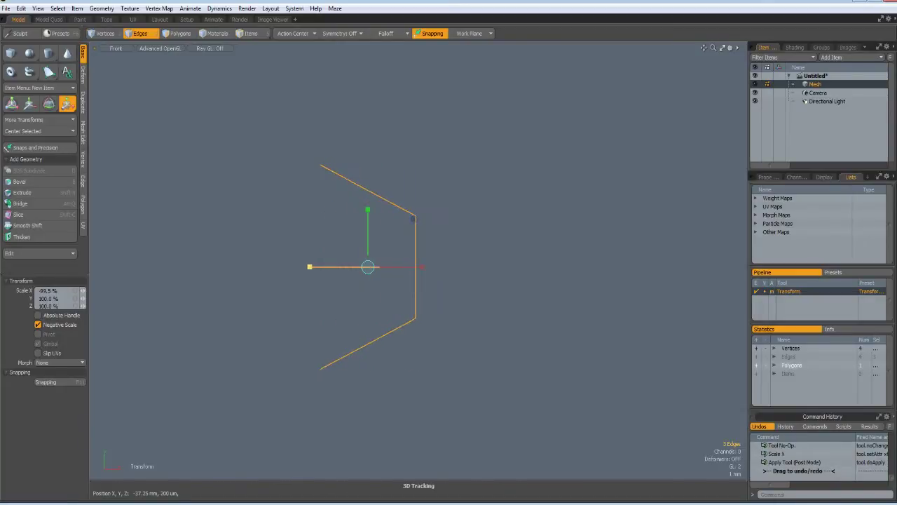
left_click(62, 290)
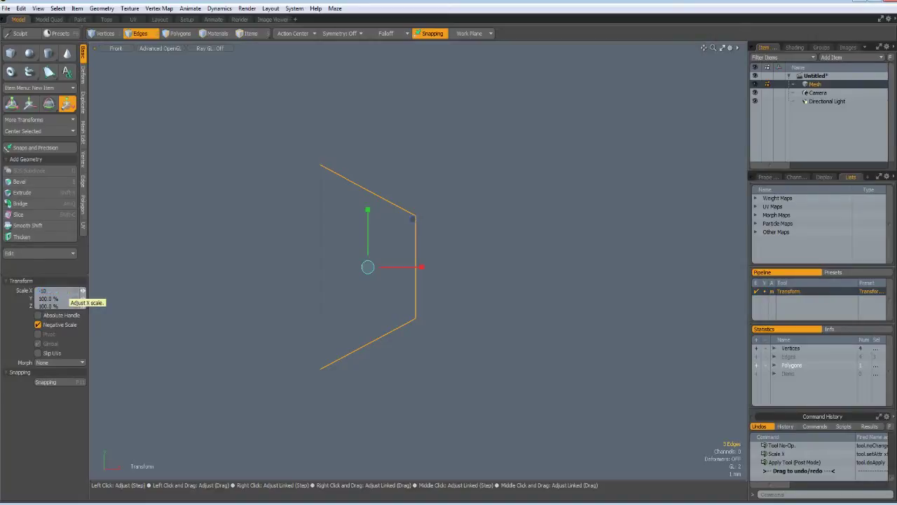
type("-100")
key("Return")
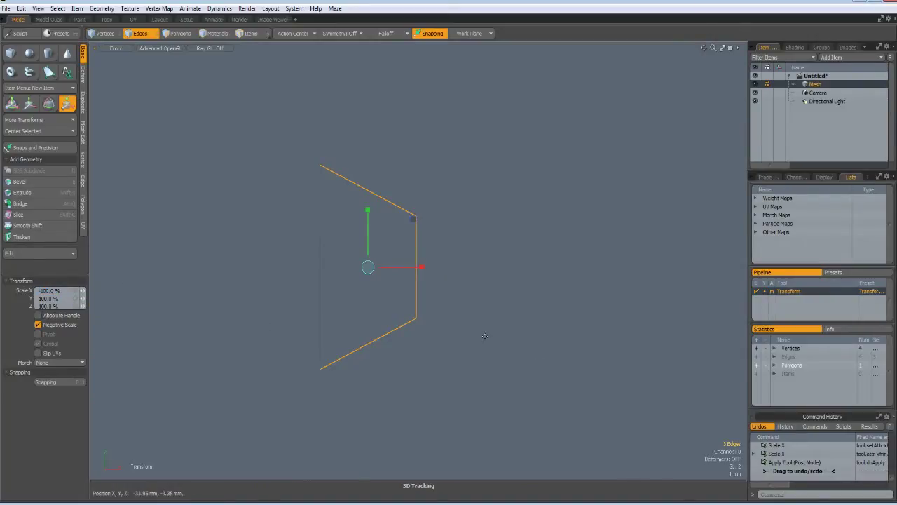
key("space")
key("3")
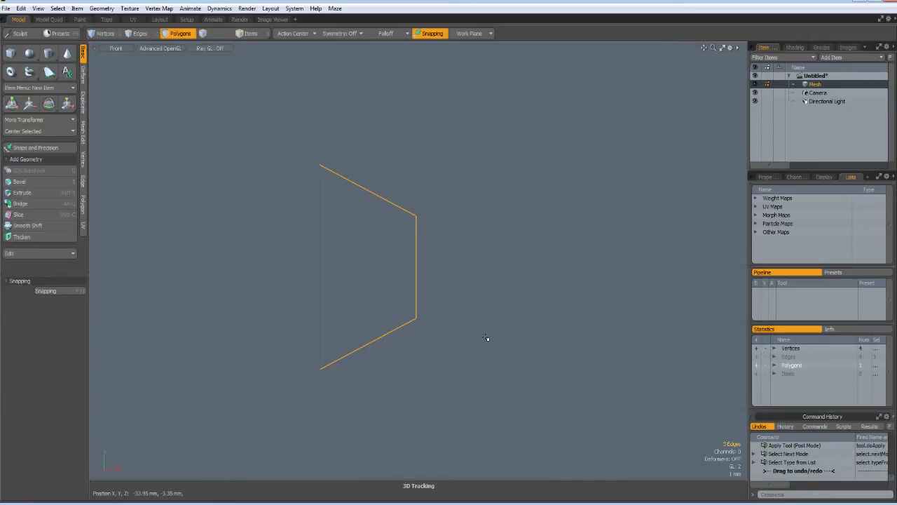
key("f")
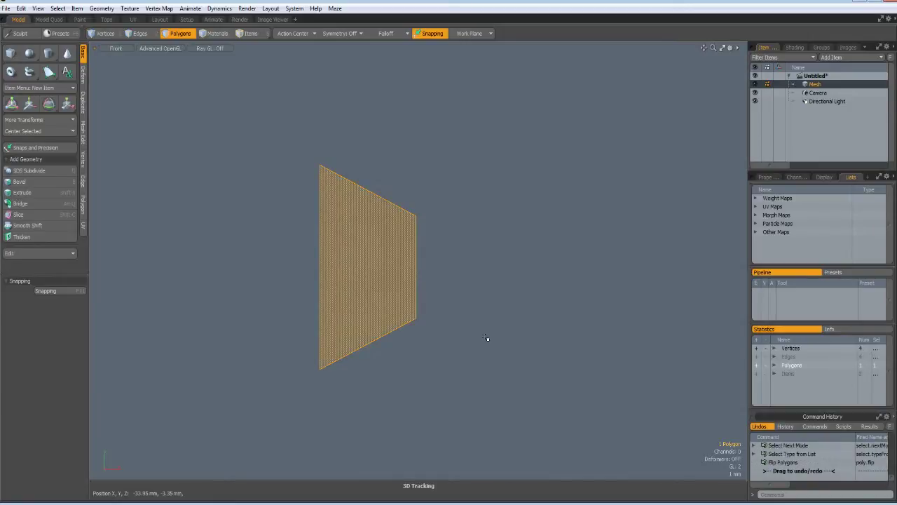
Step: Extend the trapezoid's long vertical edge outward to the left by about half the trapezoid's width with Edge Extend
key("2")
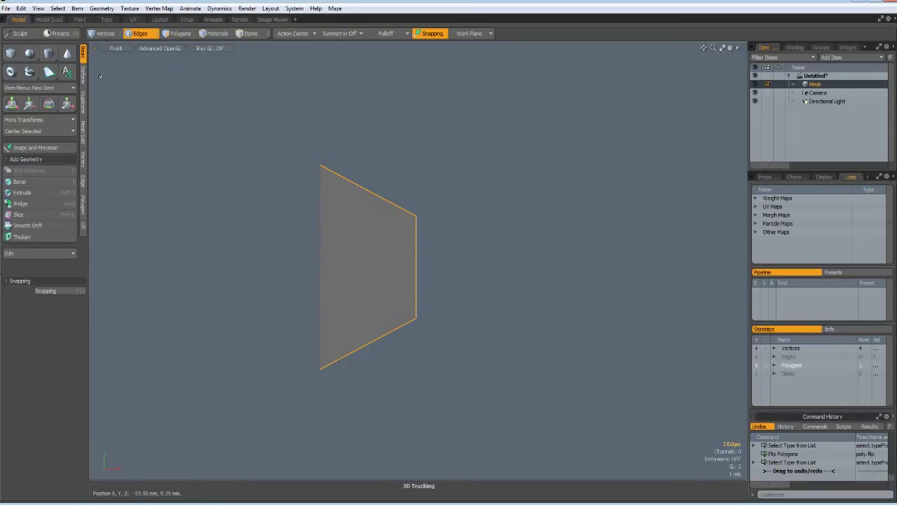
left_click(82, 99)
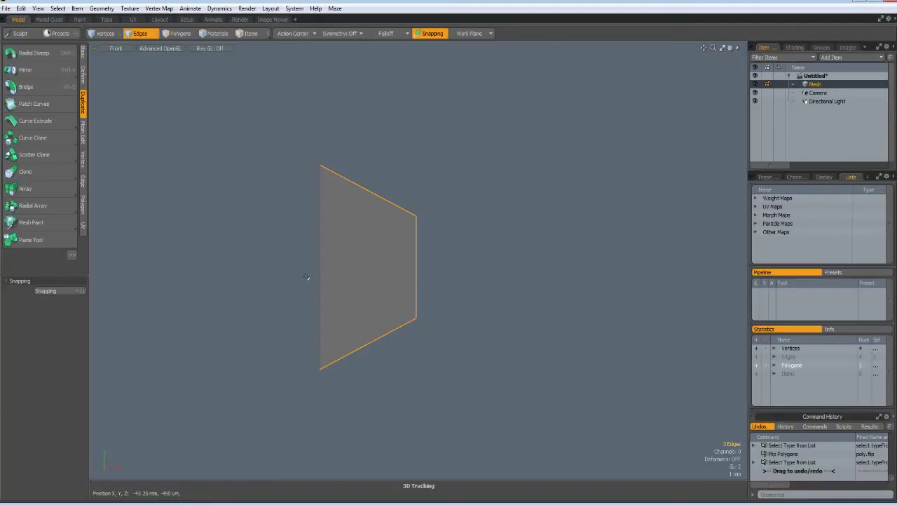
left_click(307, 277)
left_click_drag(339, 282, 297, 276)
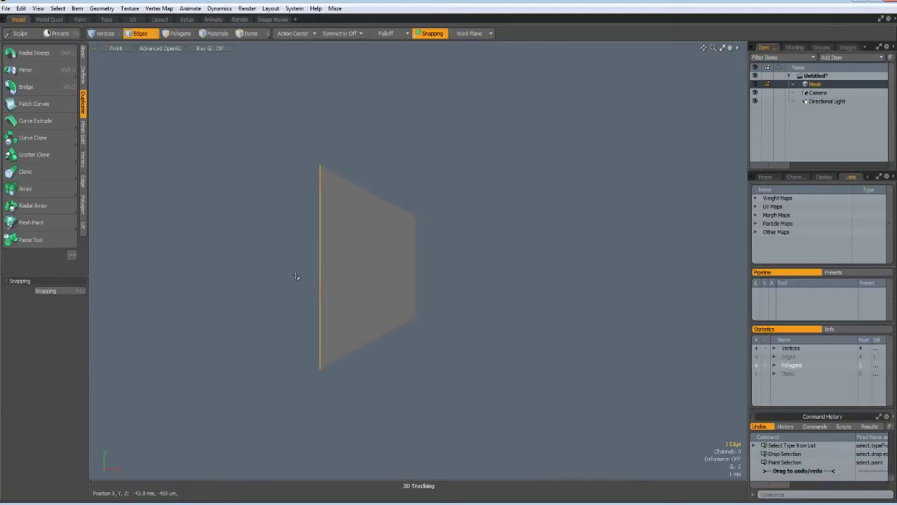
key("z")
left_click(268, 284)
left_click_drag(369, 268, 321, 268)
key("space")
Step: Extend the top edge of the narrow rectangular strip upward by 5 mm in Y with Edge Extend
left_click(297, 154)
left_click_drag(297, 201, 300, 140)
key("z")
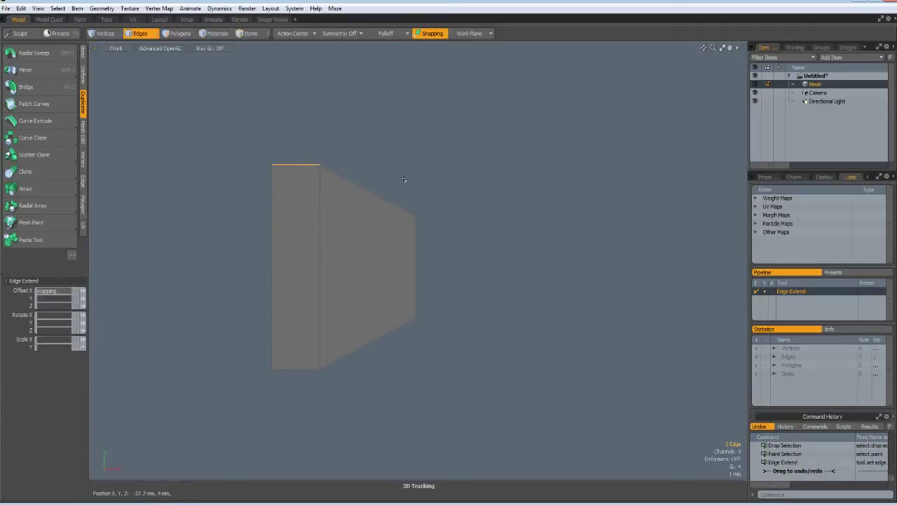
left_click_drag(296, 123, 291, 48)
left_click(64, 299)
type("5")
key("Return")
key("space")
key("a")
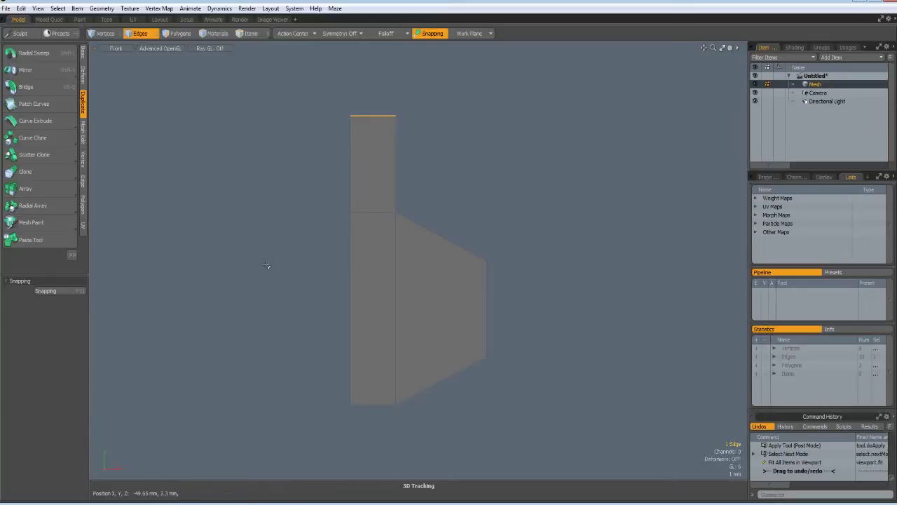
Step: Set up a Radial Sweep of the four right-hand profile edges with a count of 48*3, an end angle of 1080° and an offset of 45 mm
key("space")
key("3")
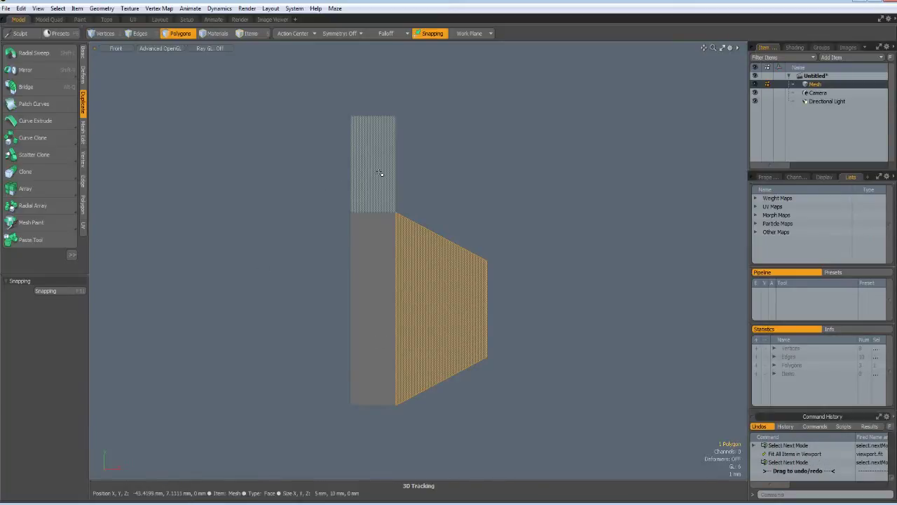
key("2")
left_click(406, 171)
mouse_move(408, 172)
left_mouse_down()
mouse_move(386, 164)
mouse_move(547, 238)
mouse_move(469, 332)
mouse_move(449, 402)
left_mouse_up()
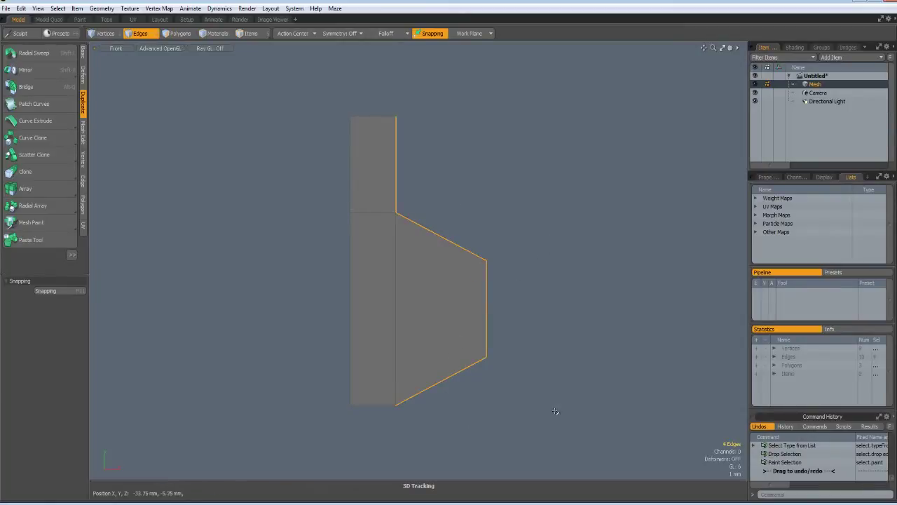
mouse_move(579, 360)
left_mouse_down("alt+shift")
mouse_move(534, 345)
mouse_move(421, 372)
left_mouse_up("alt+shift")
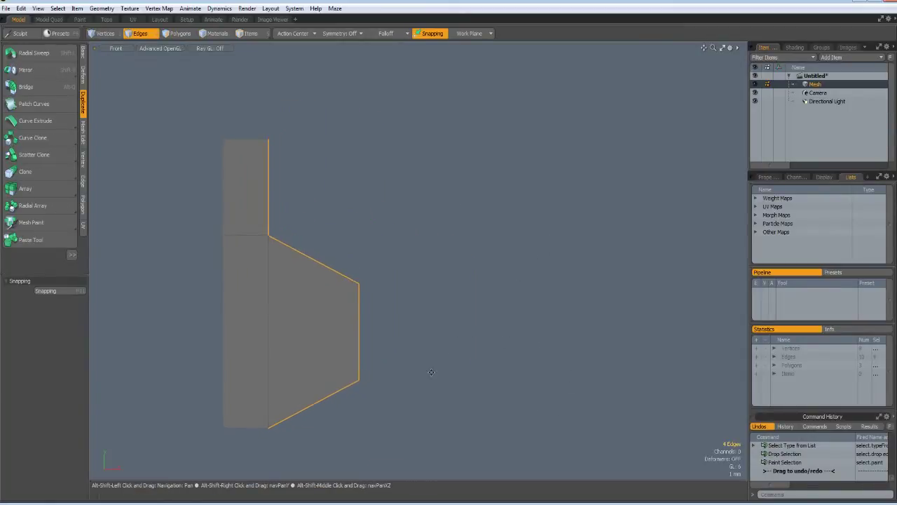
left_click(28, 56)
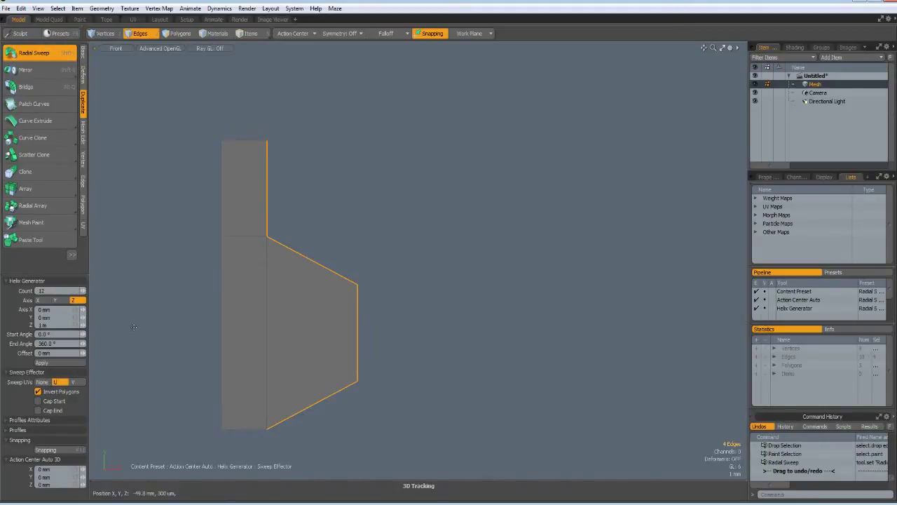
left_click(47, 290)
type("48*3")
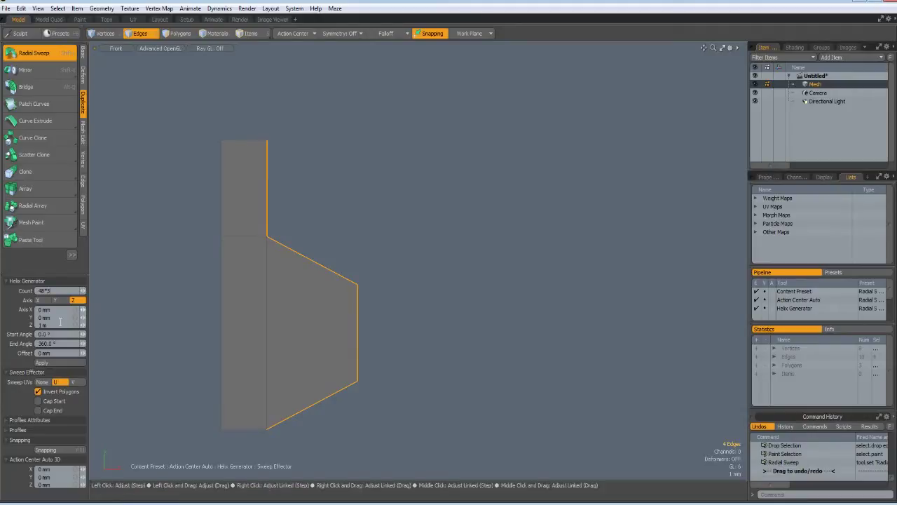
left_click(68, 342)
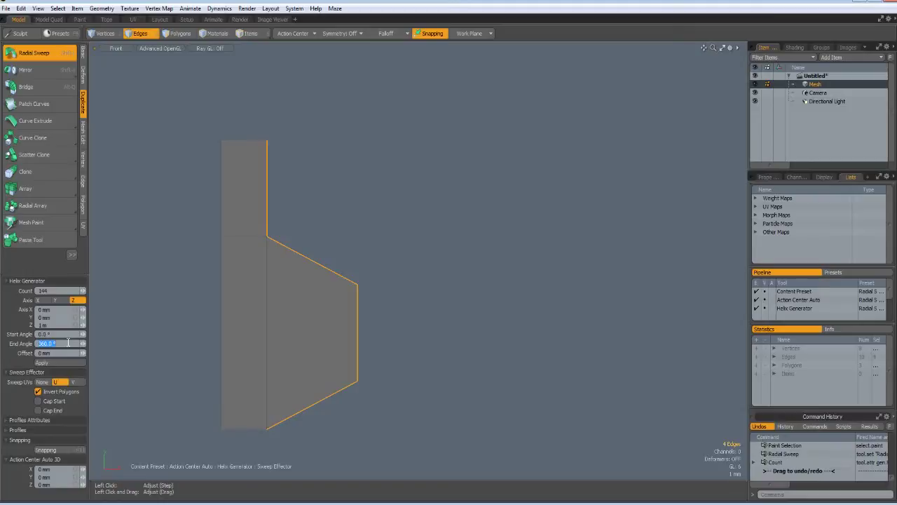
type("1080")
key("Tab")
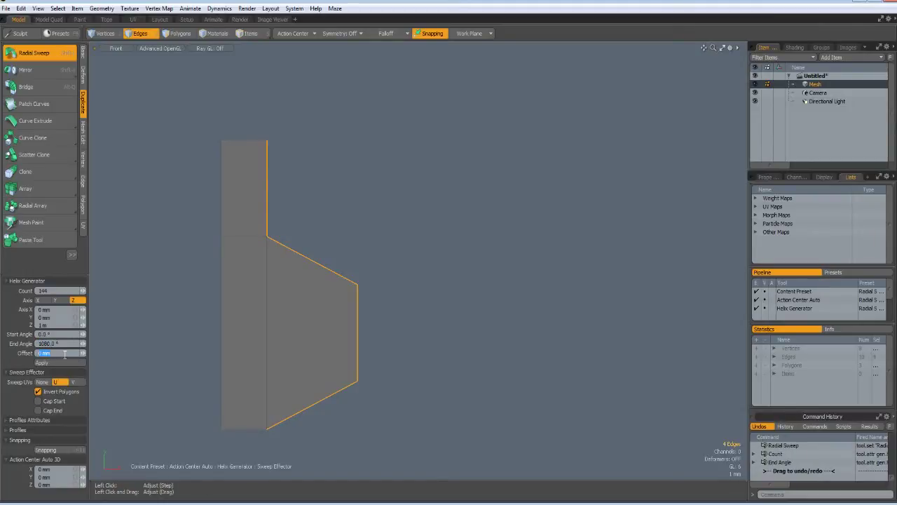
type("45")
Step: Set the action center to Origin and sweep the profile edges around the Y axis
left_click(306, 33)
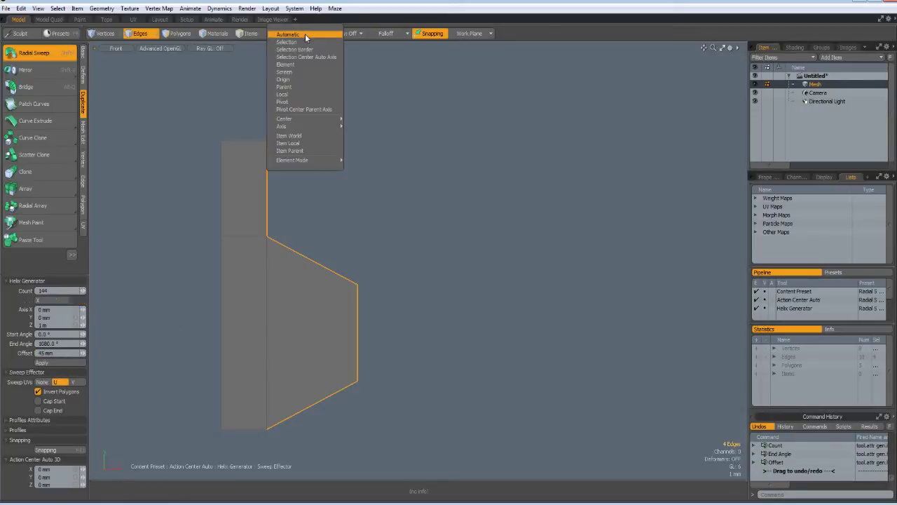
left_click(293, 79)
left_click(297, 78)
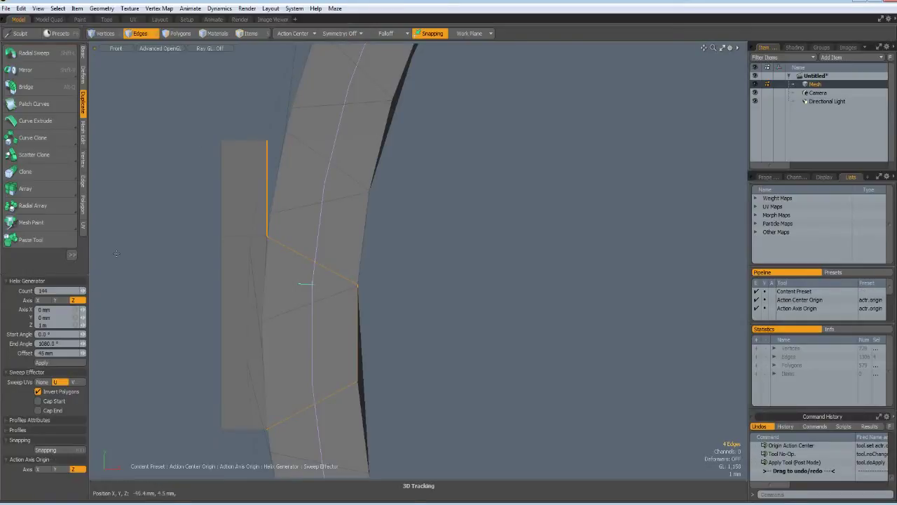
left_click(57, 301)
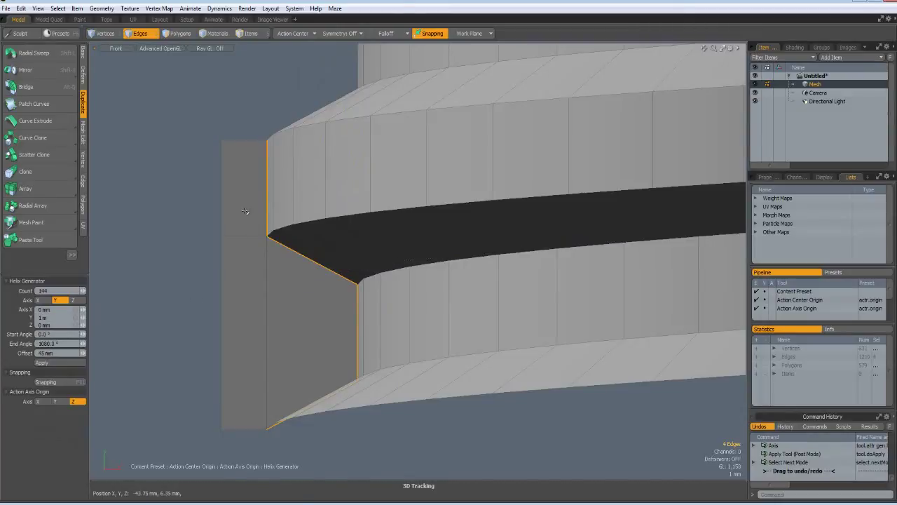
Step: Leave the Radial Sweep and delete the original flat profile polygons at the start of the thread
key("space")
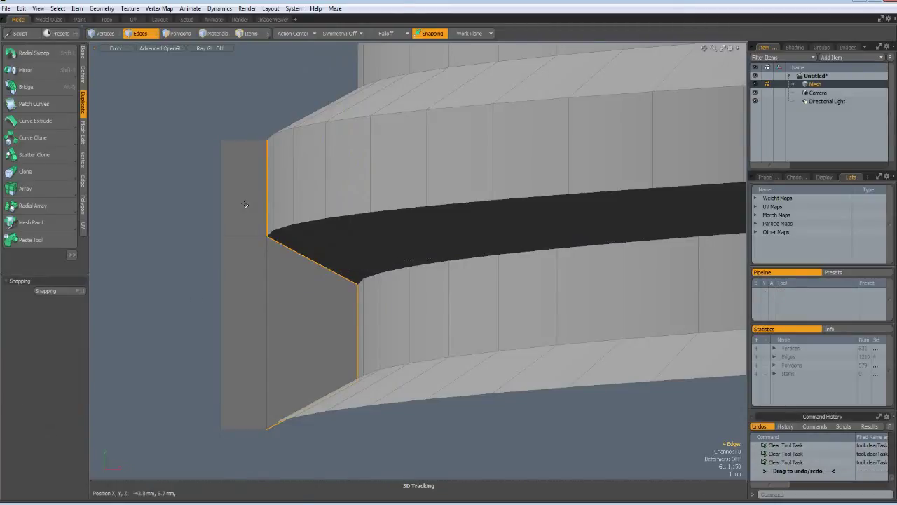
key("3")
mouse_move(244, 198)
left_mouse_down()
mouse_move(241, 277)
mouse_move(292, 311)
left_mouse_up()
key("Delete")
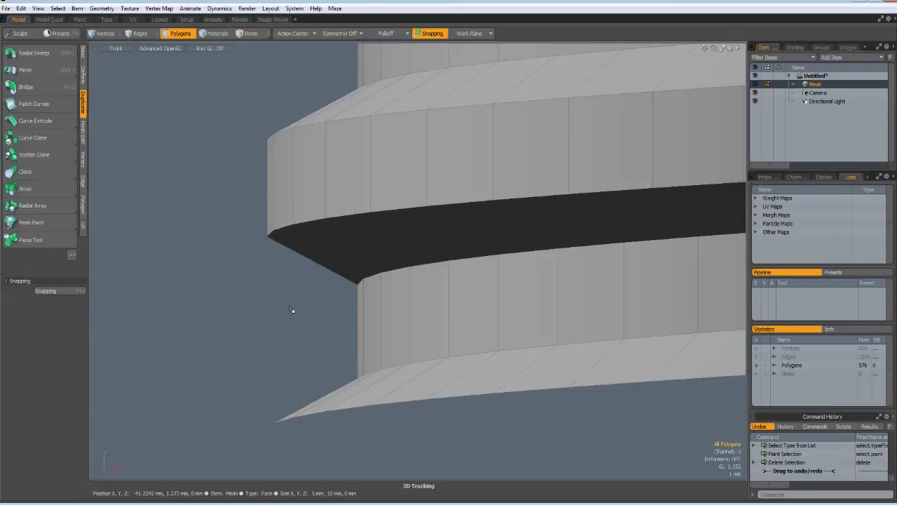
Step: Flip all polygons of the swept thread and view it in perspective
key("f")
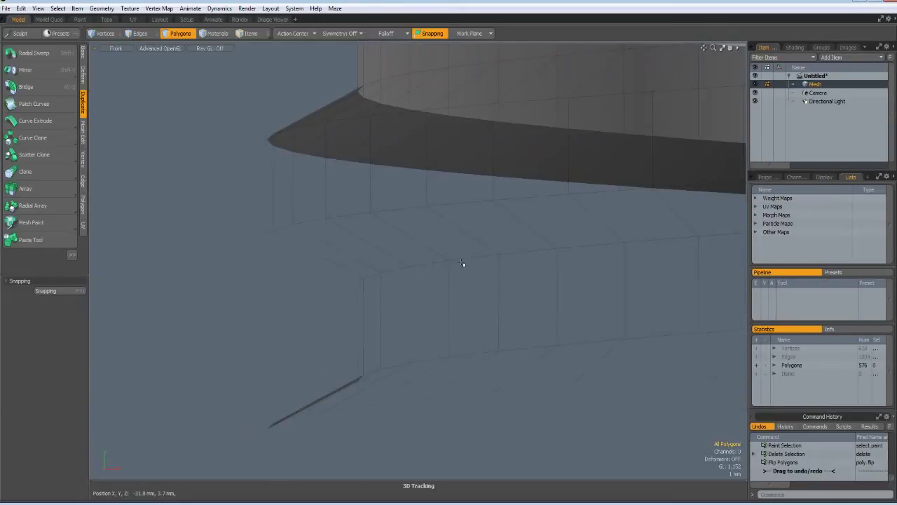
scroll(461, 278, "down", 5)
left_click_drag(461, 278, 407, 305, "alt")
key("ctrl+space")
left_click(487, 235)
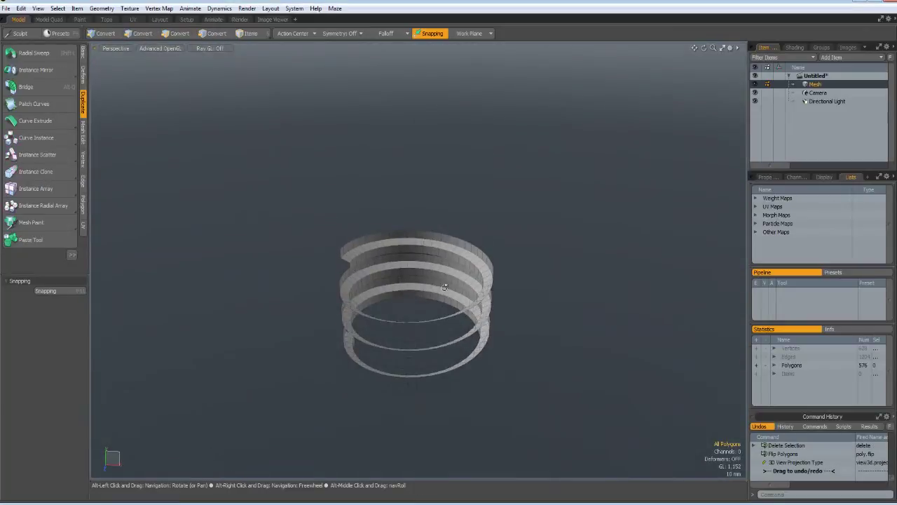
Step: Delete the uppermost vertical strip of thread polygons along one full turn, starting from the thread's top end
scroll(358, 248, "up", 5)
left_click_drag(353, 245, 342, 286, "alt")
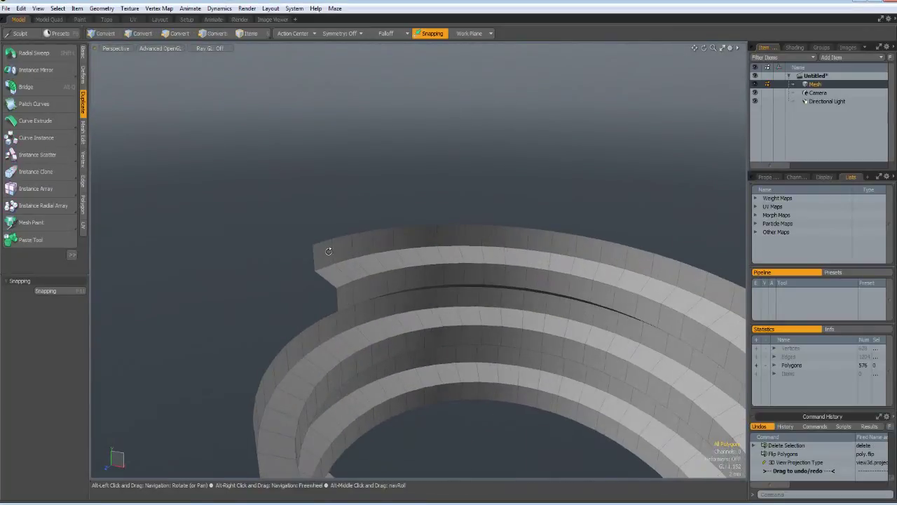
left_click_drag(322, 252, 345, 249)
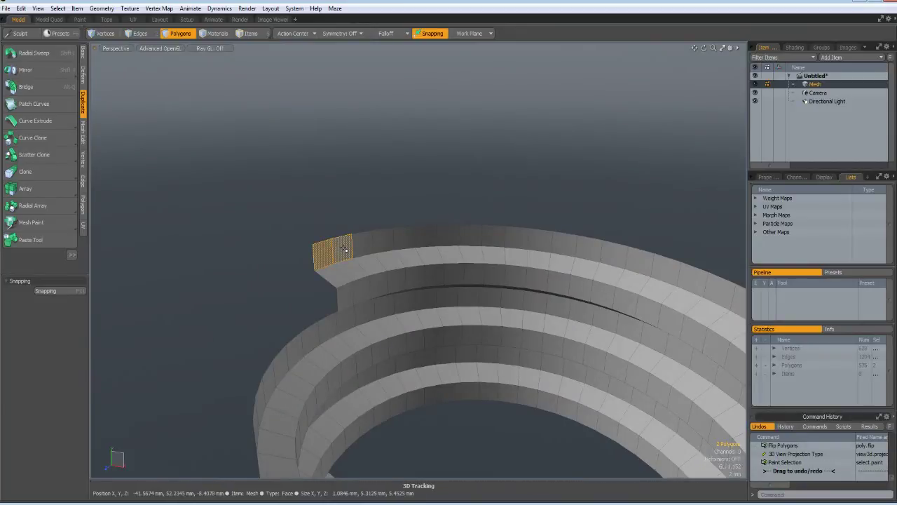
key("Up")
key("Up")
key("Up")
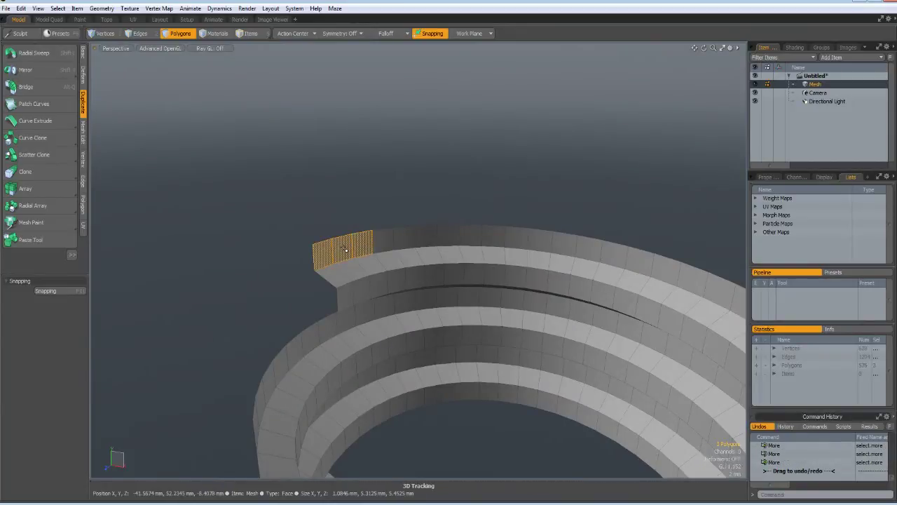
key("Up")
key("Up")
key("Up")
key("Up")
key("Up")
key("Up")
key("Up")
key("Up")
key("Up")
key("Up")
key("Up")
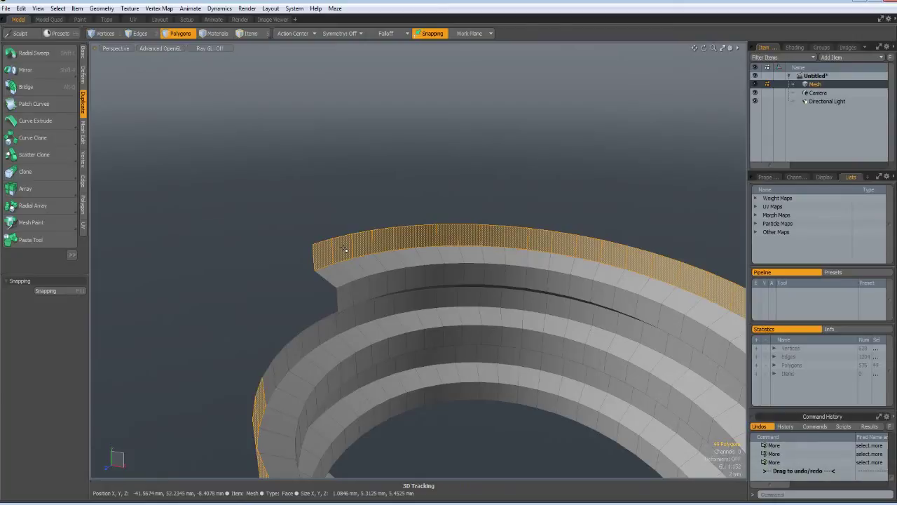
left_click_drag(354, 325, 294, 336, "alt")
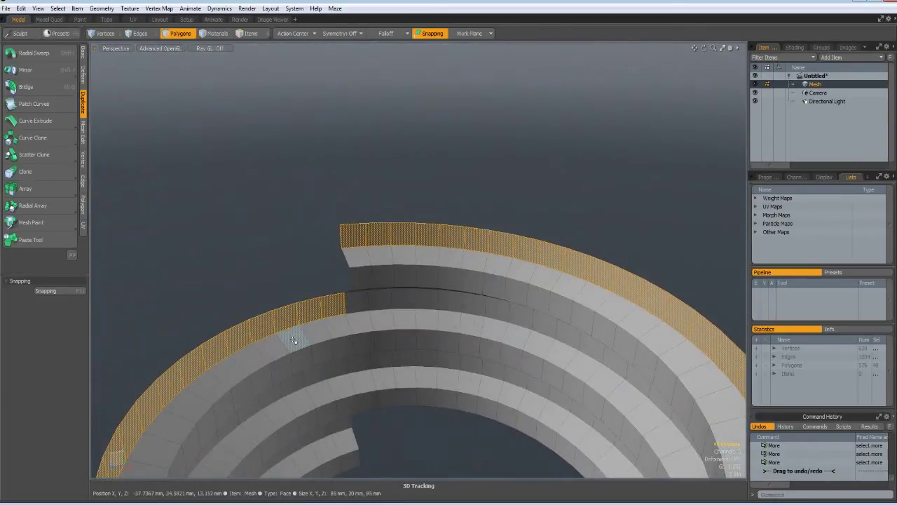
key("Delete")
Step: Select the whole thread in the Top view and measure its overall width and depth with the Dimensions Tool
key("KP_1")
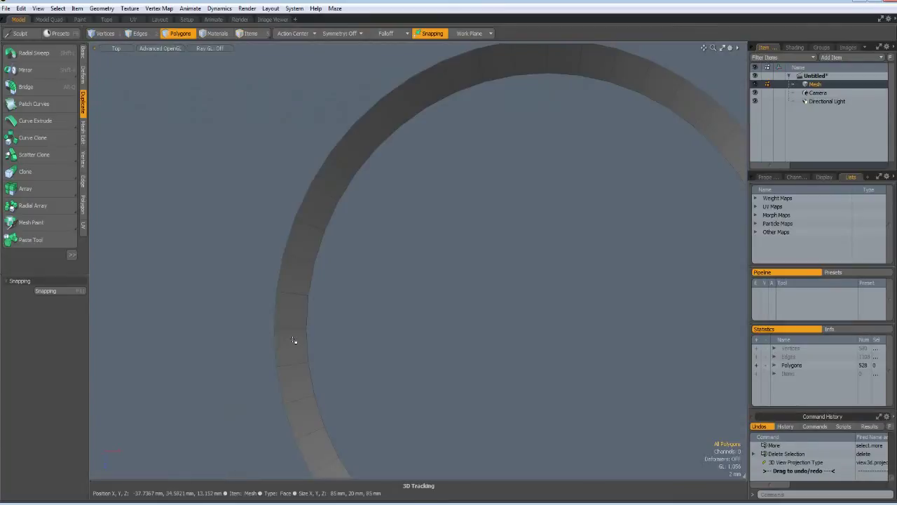
scroll(466, 241, "down", 5)
left_click_drag(482, 254, 372, 284, "alt")
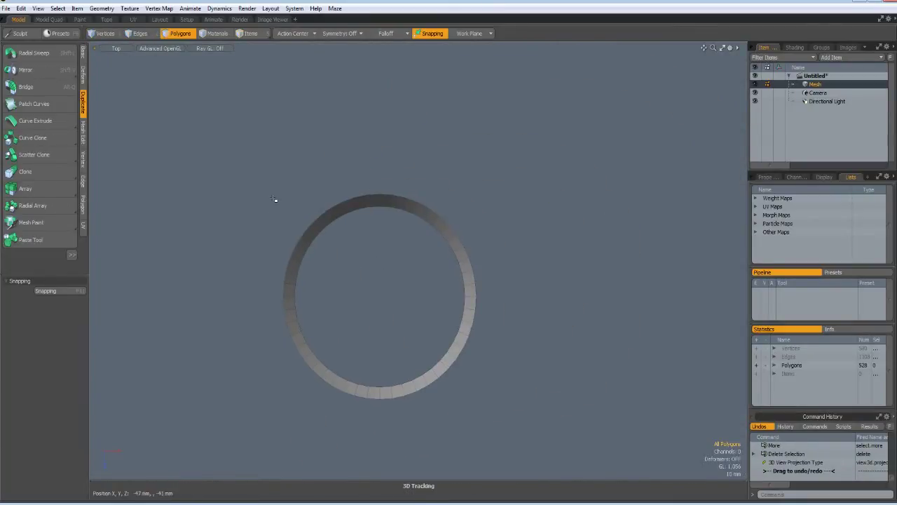
right_click_drag(261, 177, 522, 459)
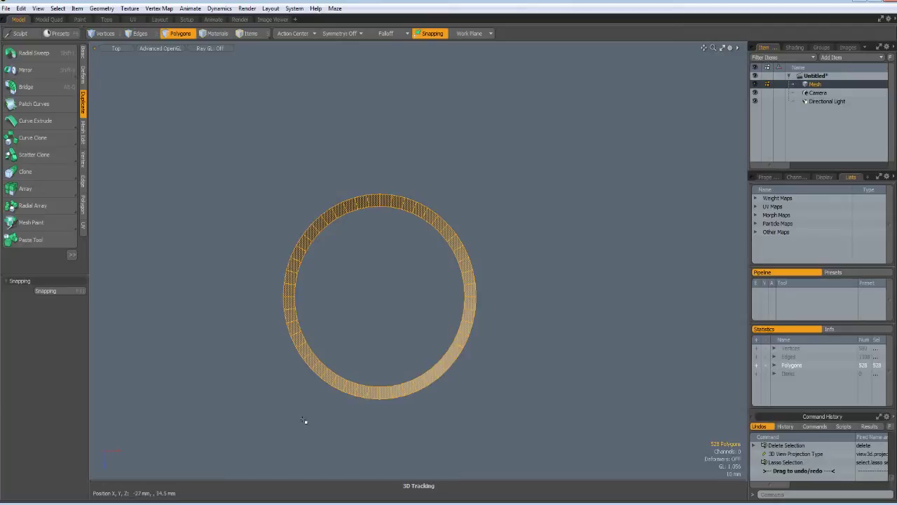
left_click(41, 9)
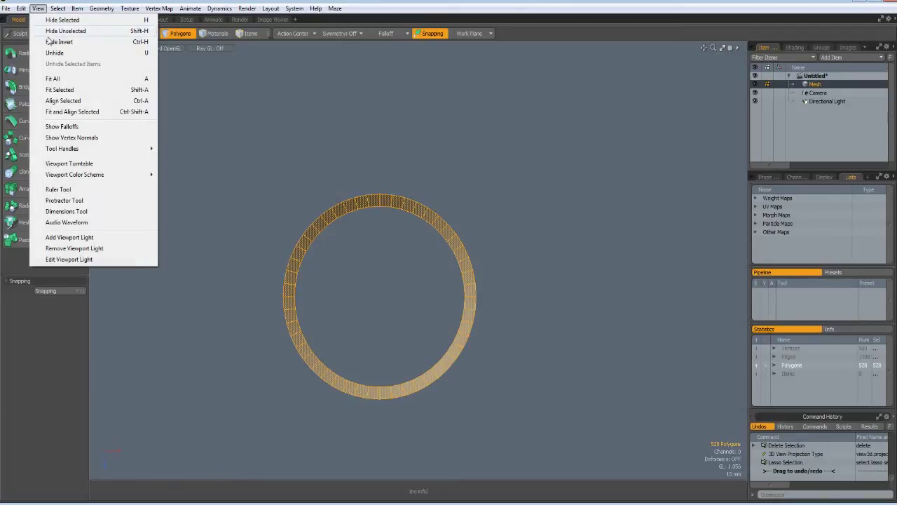
left_click(79, 214)
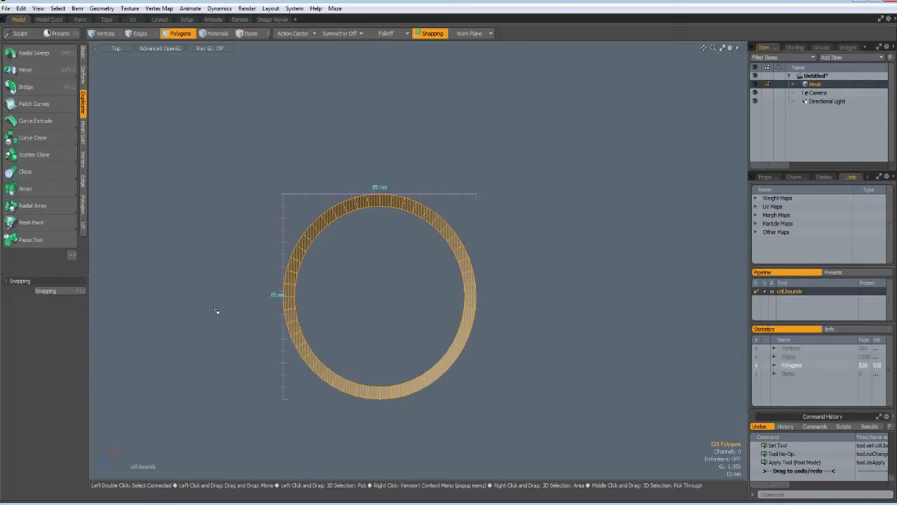
key("space")
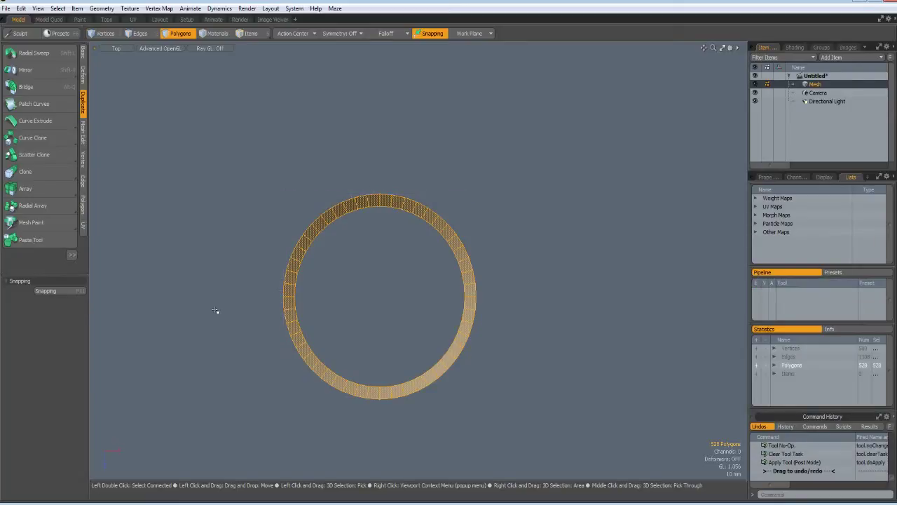
Step: Draw a flat 48-sided cylinder about 44.5 mm in radius over the thread in the Top view
left_click(83, 53)
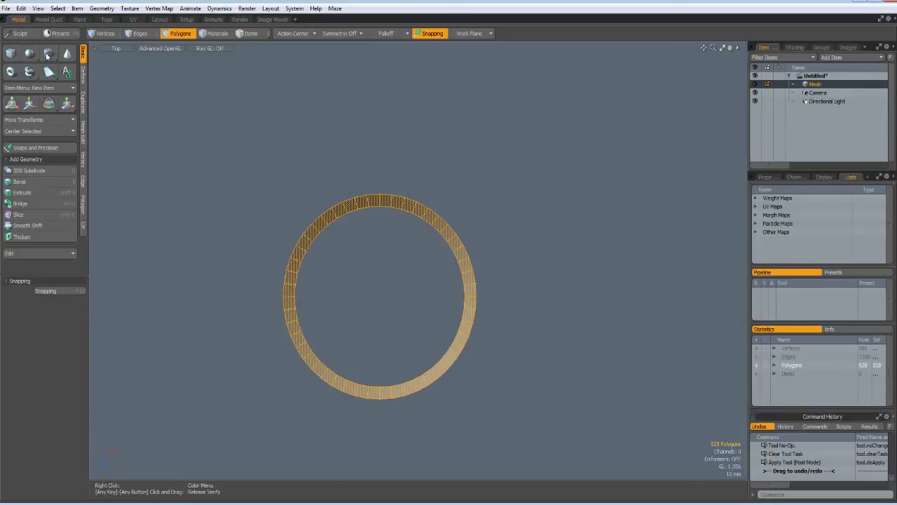
left_click(48, 53)
left_click(54, 344)
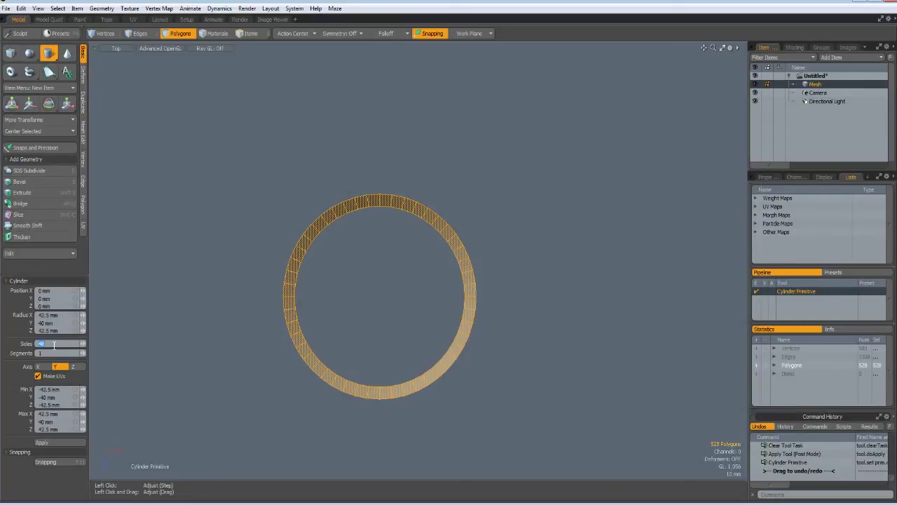
type("48")
key("Tab")
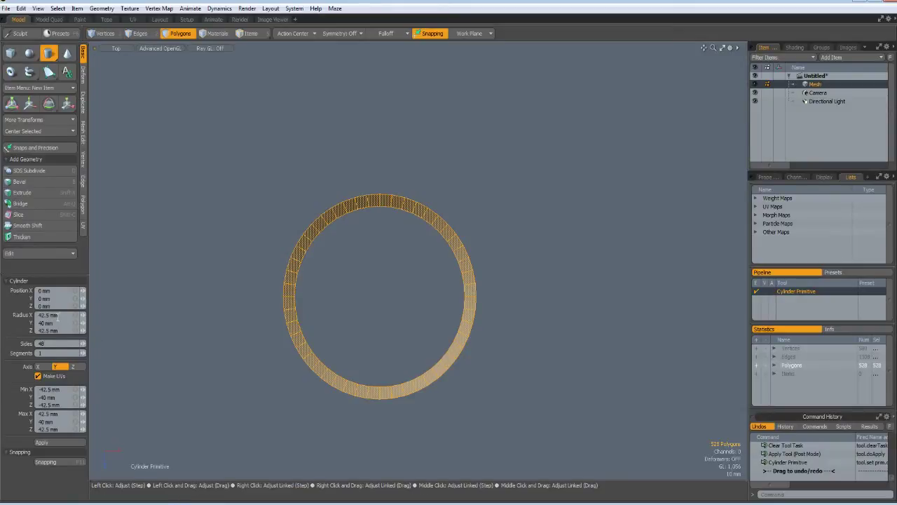
left_click_drag(375, 293, 274, 400)
Step: Center the cylinder at 0 mm in X, Y and Z with radii of 42.5 mm in X and Z and 40 mm in Y
left_click(61, 316)
type("4")
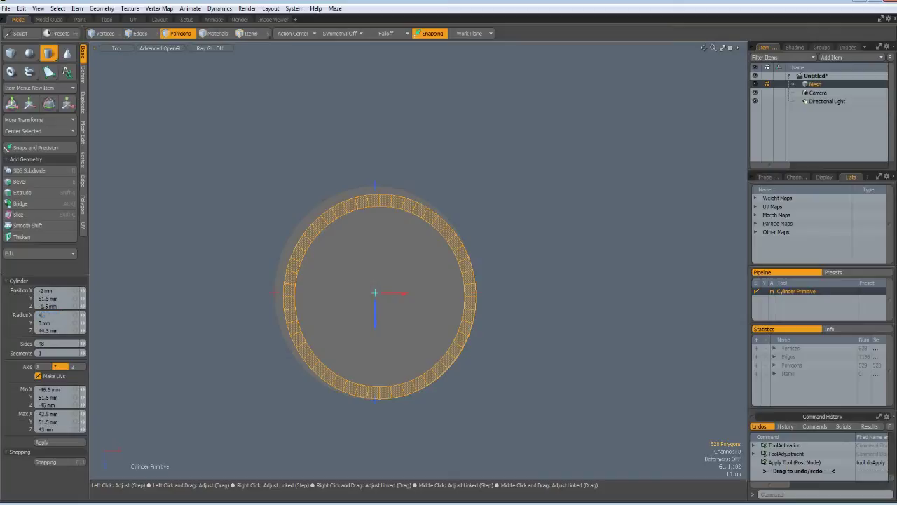
type("2.5")
key("Tab")
type("42")
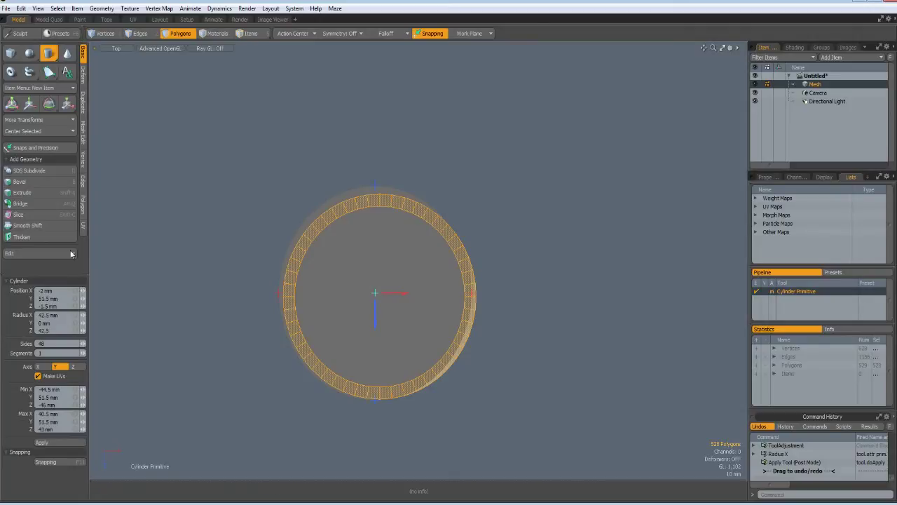
left_click(76, 293)
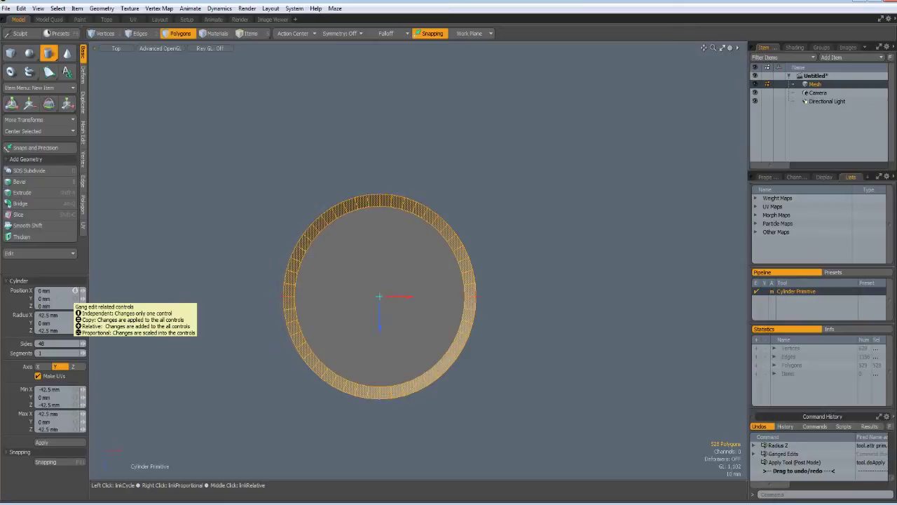
left_click(62, 324)
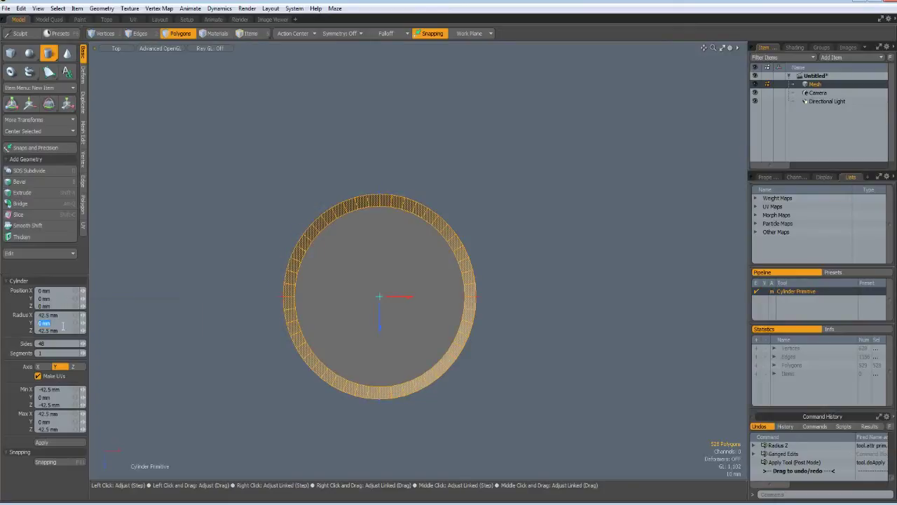
type("40")
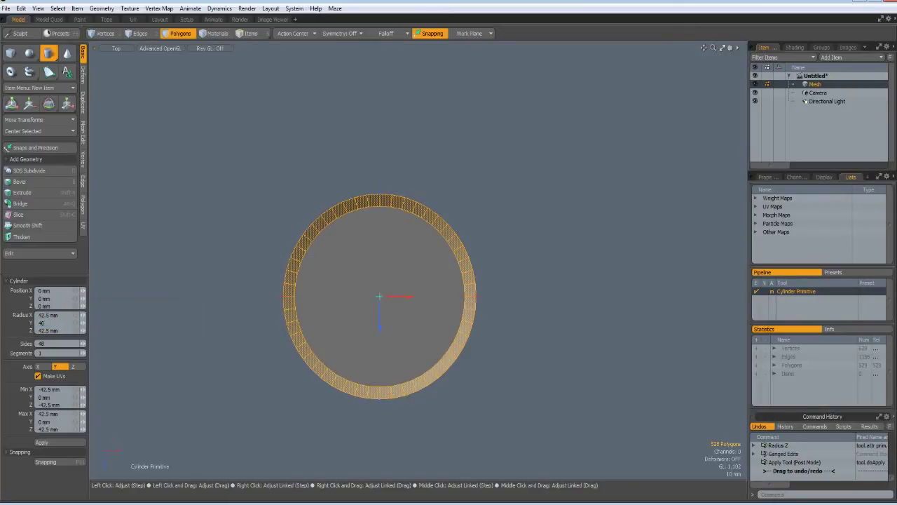
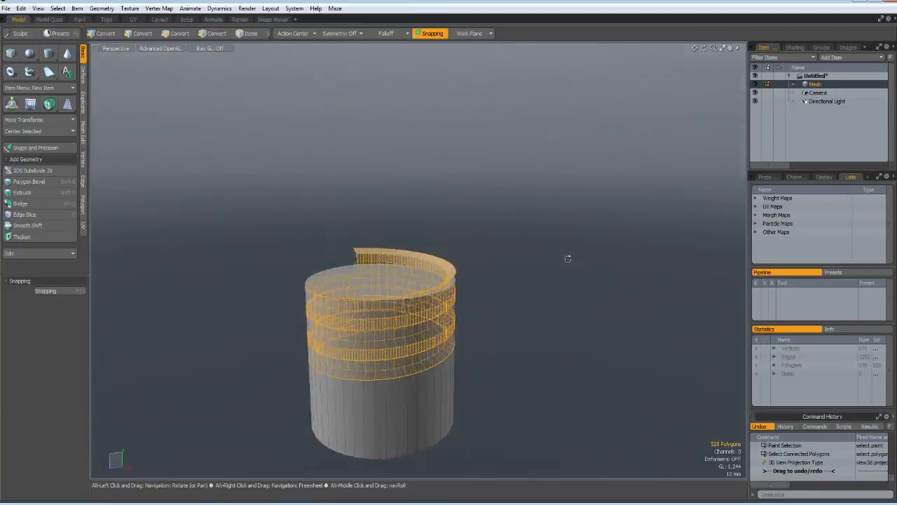
Step: Center the selected thread polygons on all axes inside the cylinder
left_click(25, 131)
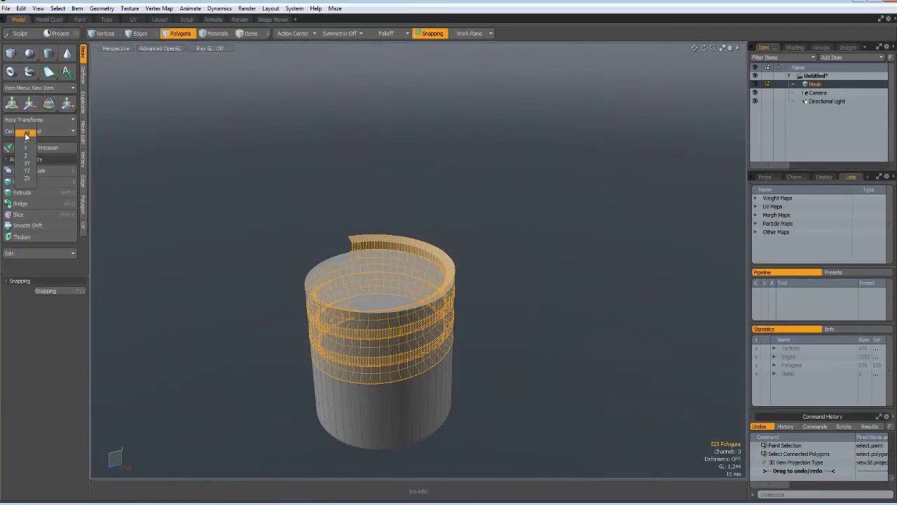
left_click(25, 136)
key("space")
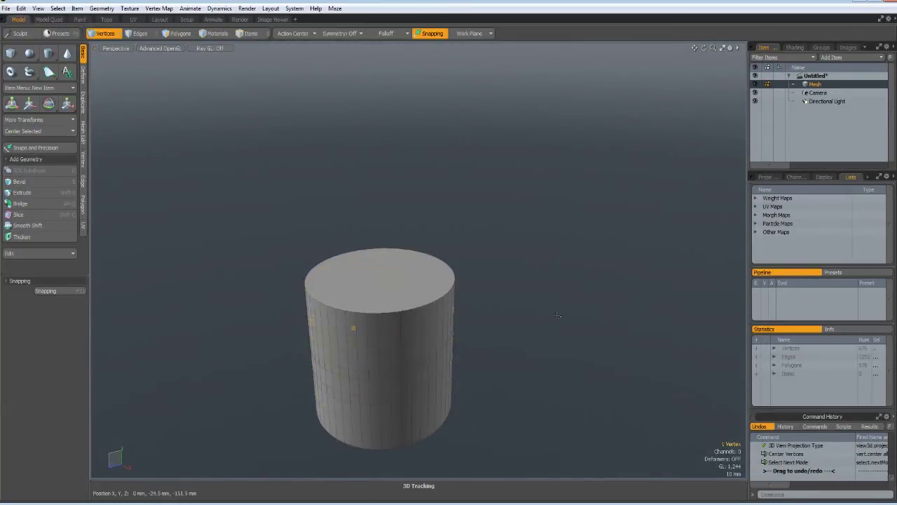
Step: Select the loop of side polygons around the cylinder and bevel it outward with a 3 mm shift
left_click_drag(524, 413, 508, 384, "alt")
key("3")
left_click_drag(352, 311, 359, 306)
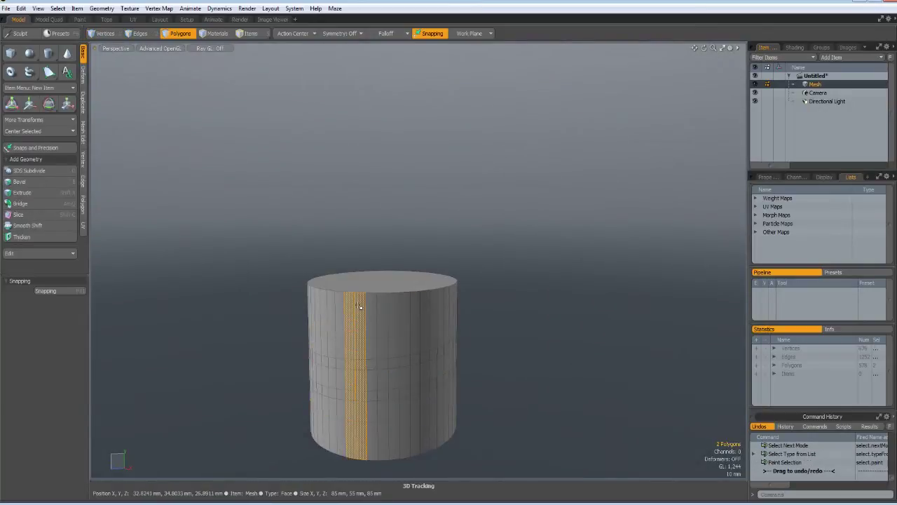
double_click(360, 308)
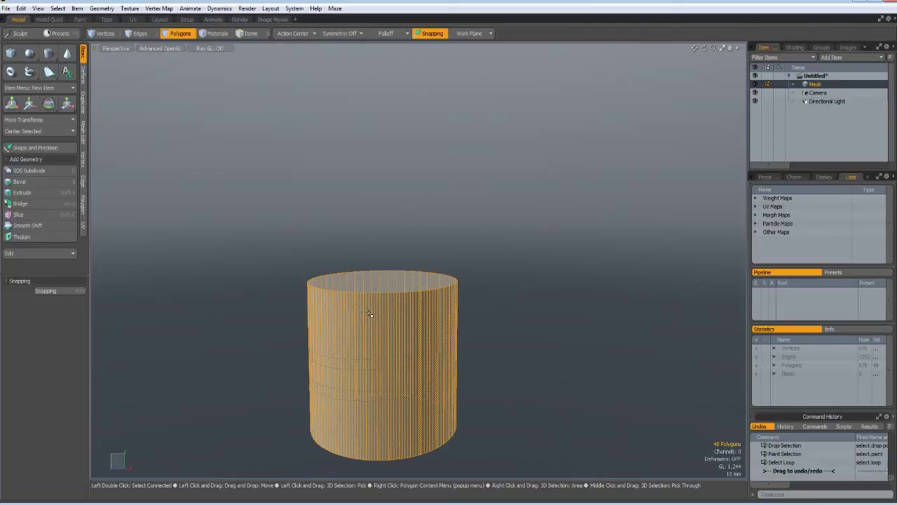
key("b")
left_click_drag(554, 339, 517, 372, "alt")
left_click(517, 373, "shift")
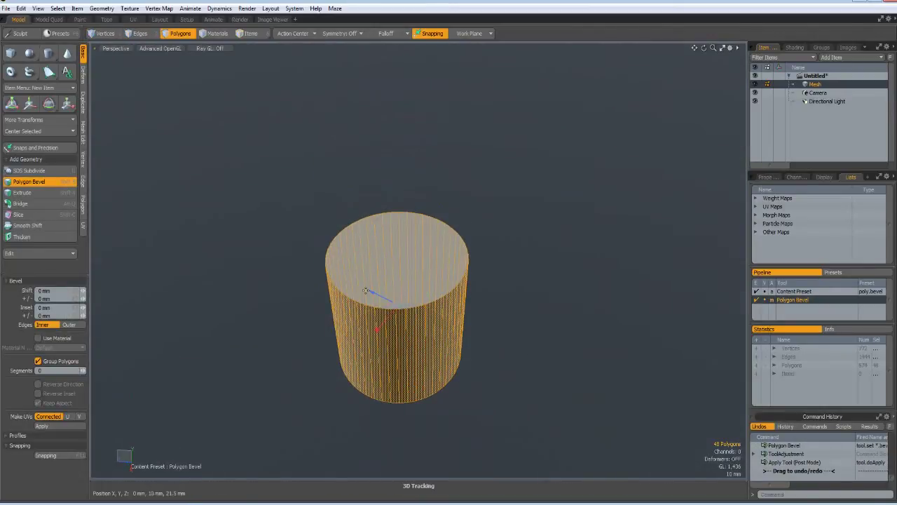
left_click_drag(370, 296, 369, 288)
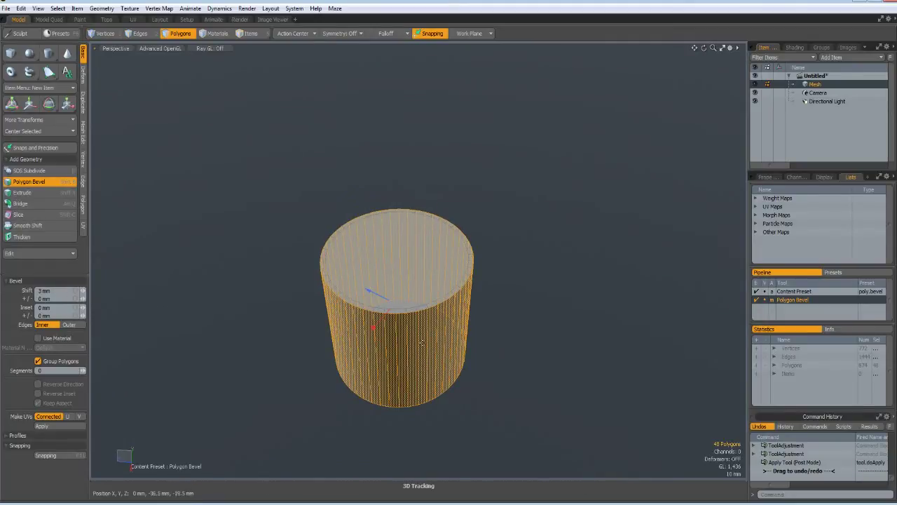
key("space")
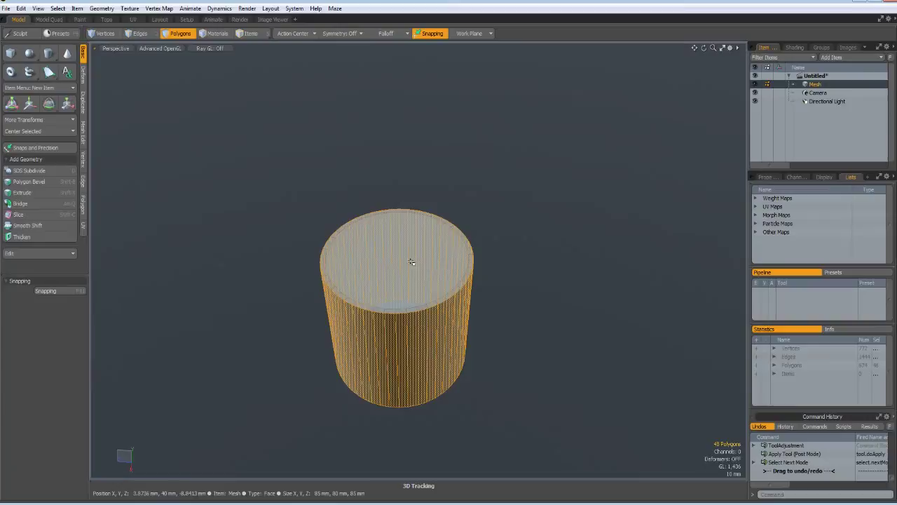
Step: Delete the inner cap polygons at both ends of the cylinder to leave an open tube
left_click(420, 264)
left_click_drag(528, 403, 523, 236, "alt")
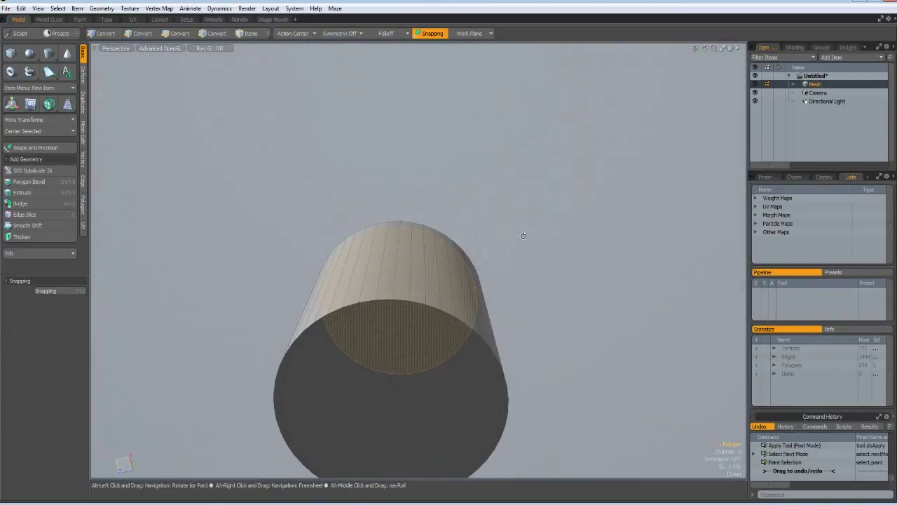
left_click(391, 392)
key("Delete")
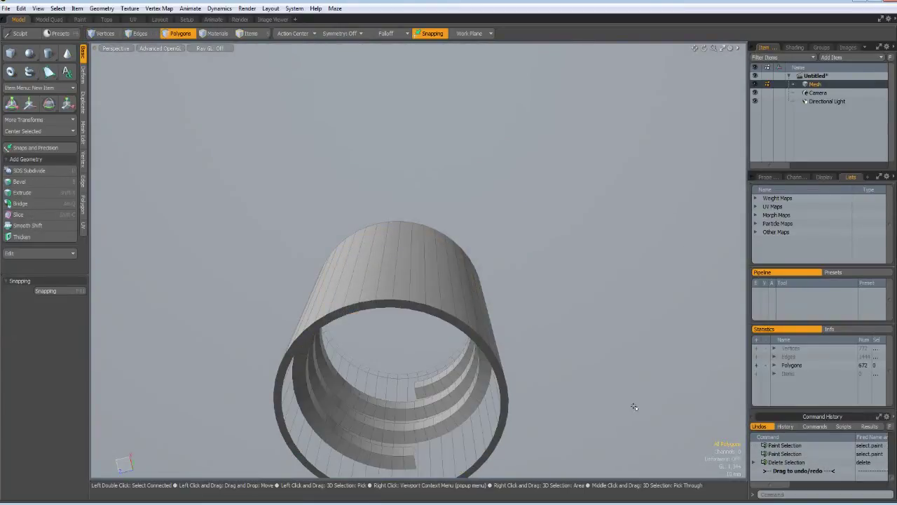
Step: Select all connected polygons of the outer tube and scale them down along Y to shorten it around the thread
left_click_drag(603, 331, 570, 462, "alt")
scroll(445, 252, "up", 5)
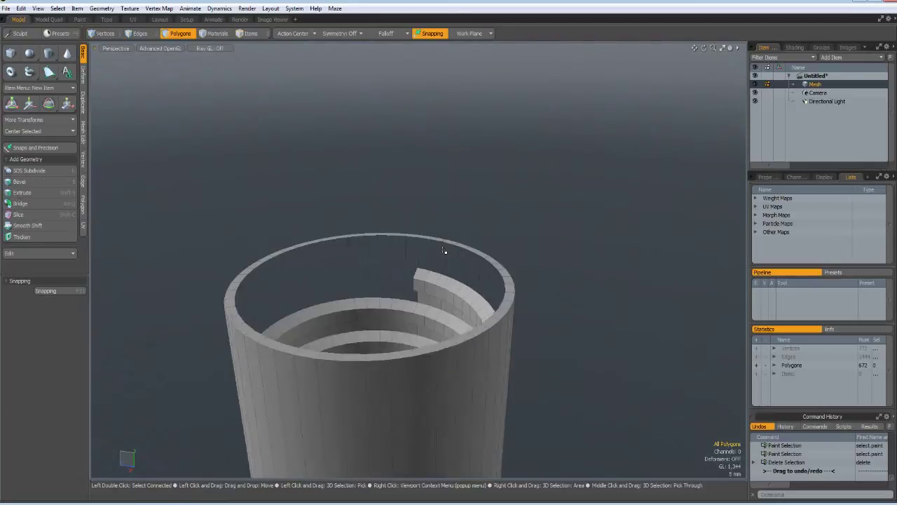
double_click(523, 392)
left_click_drag(523, 392, 361, 288, "alt")
scroll(369, 281, "up", 5)
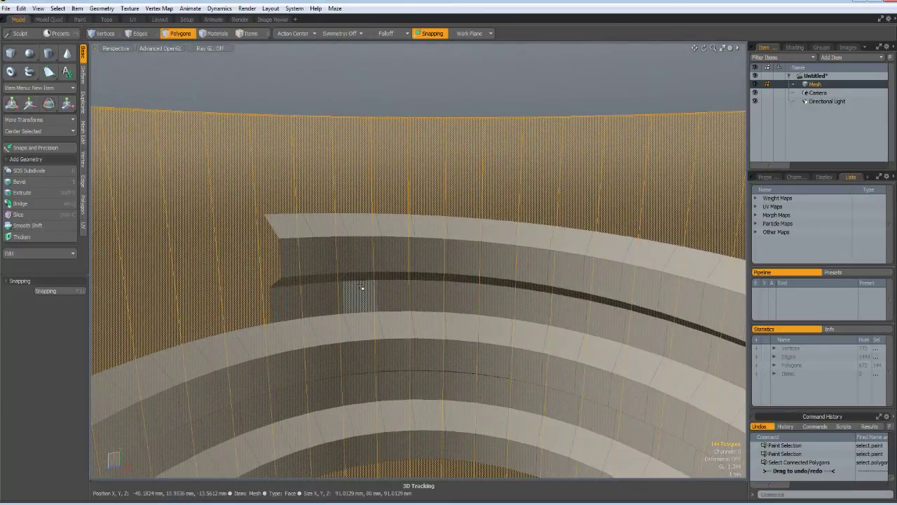
key("r")
scroll(358, 328, "down", 3)
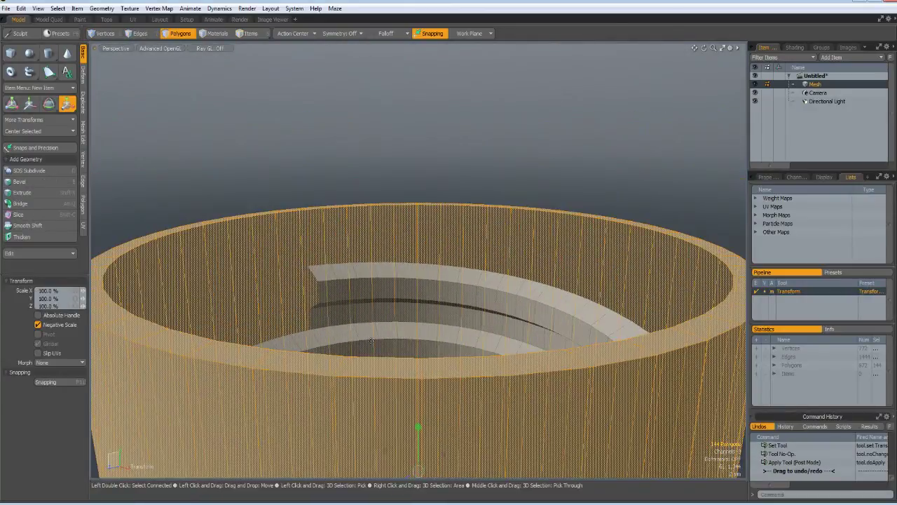
left_click_drag(420, 429, 420, 443)
key("space")
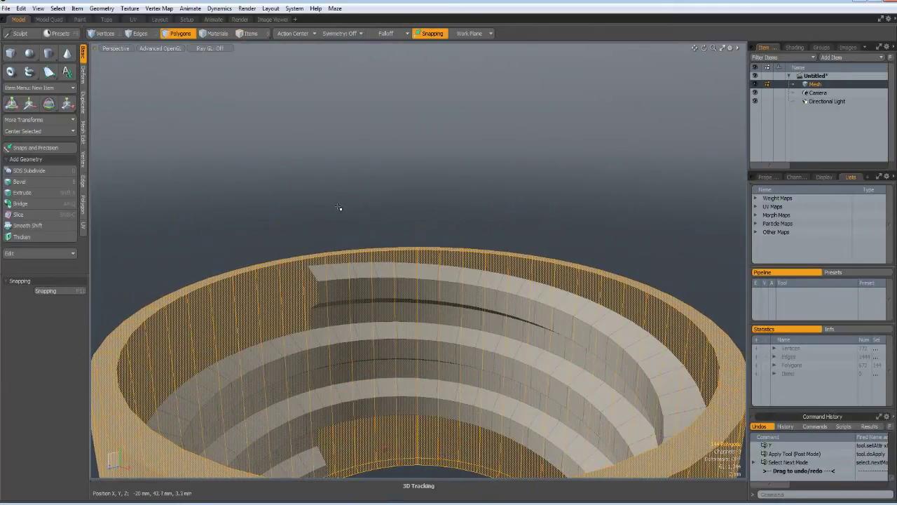
Step: Clear the polygon selection and select the inner edge loops at both open ends of the tube
left_click(335, 216)
scroll(299, 253, "up", 3)
key("2")
double_click(297, 273)
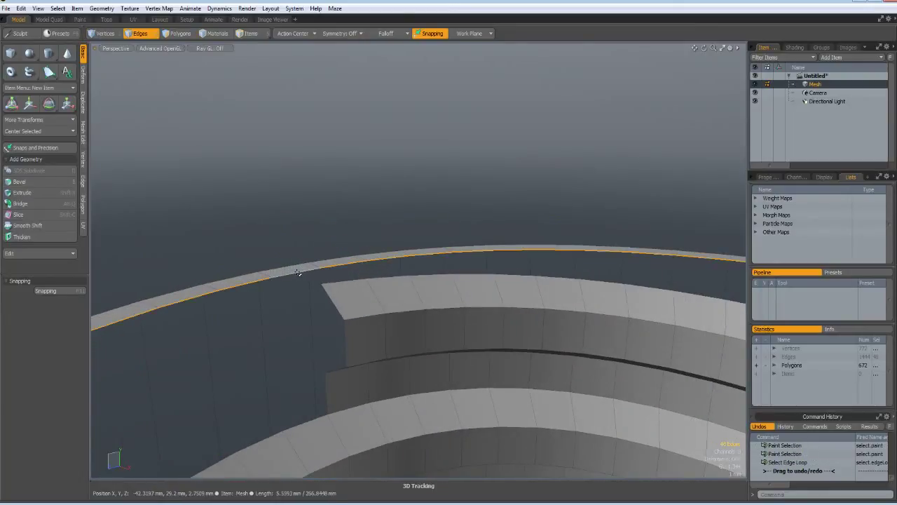
scroll(297, 273, "down", 10)
left_click_drag(355, 382, 370, 290, "alt")
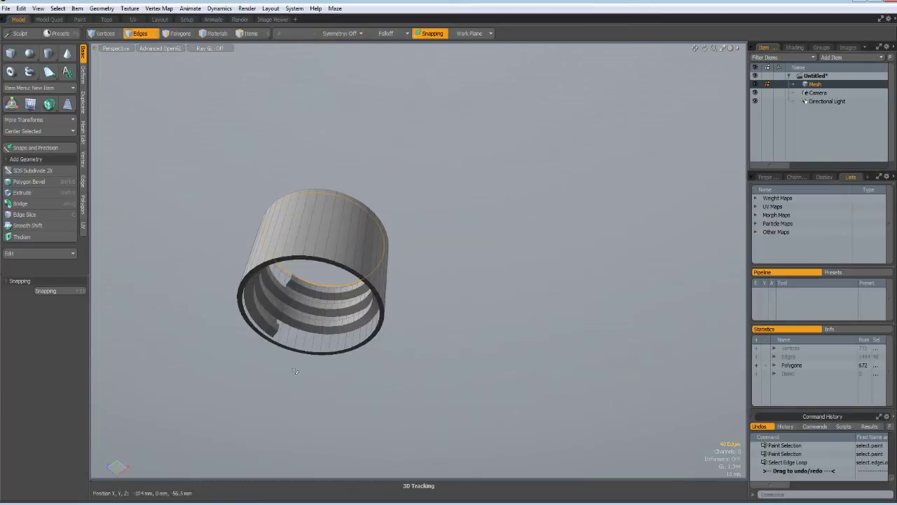
scroll(296, 373, "up", 10)
left_click(298, 343, "shift")
double_click(298, 343, "shift")
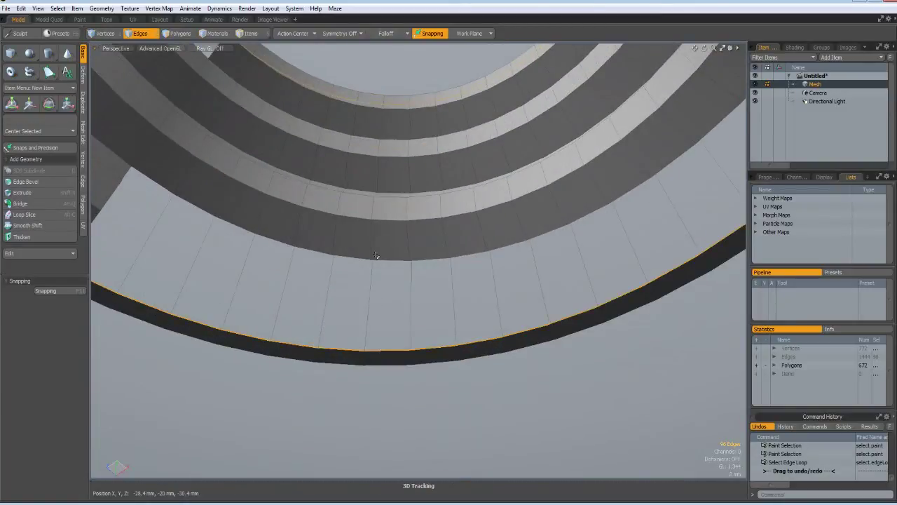
scroll(298, 343, "down", 10)
left_click_drag(393, 329, 403, 269, "alt")
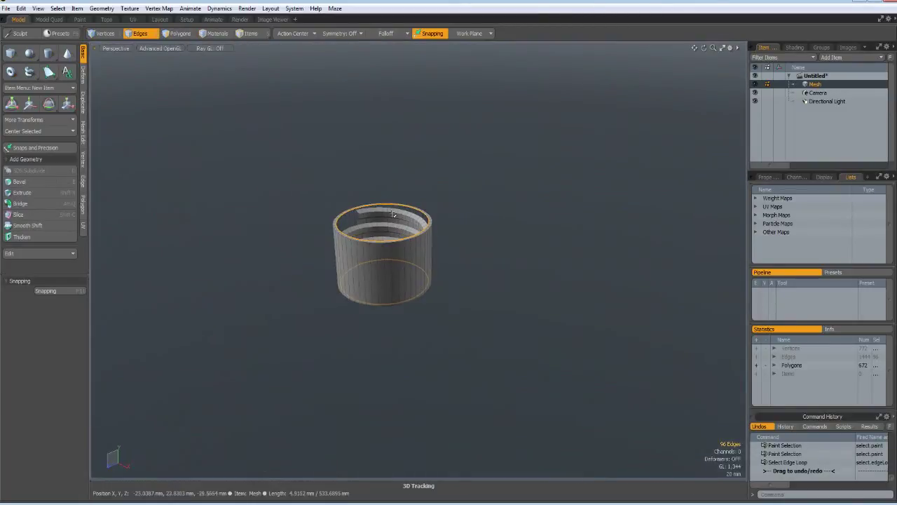
scroll(395, 214, "up", 5)
scroll(394, 215, "down", 3)
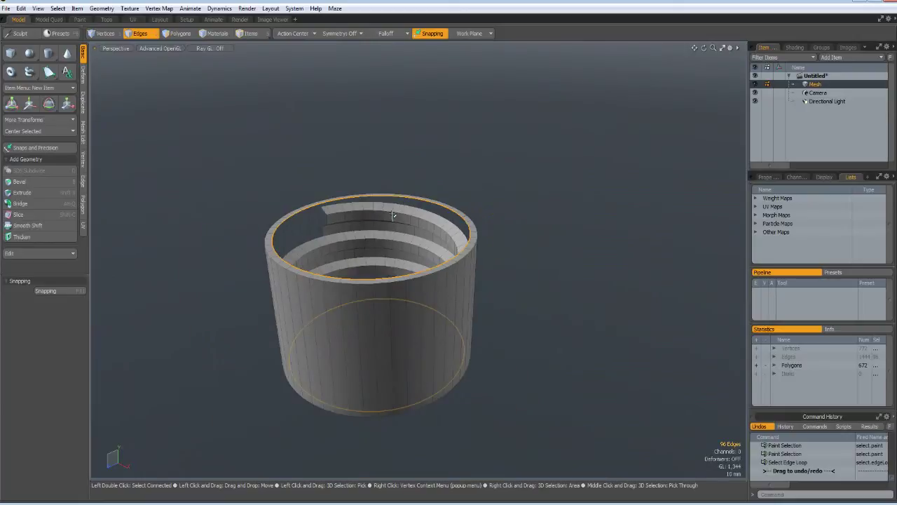
Step: Extend both selected inner rim loops with Edge Extend and scale the new edges to 97.5 % along Y
key("shift+x")
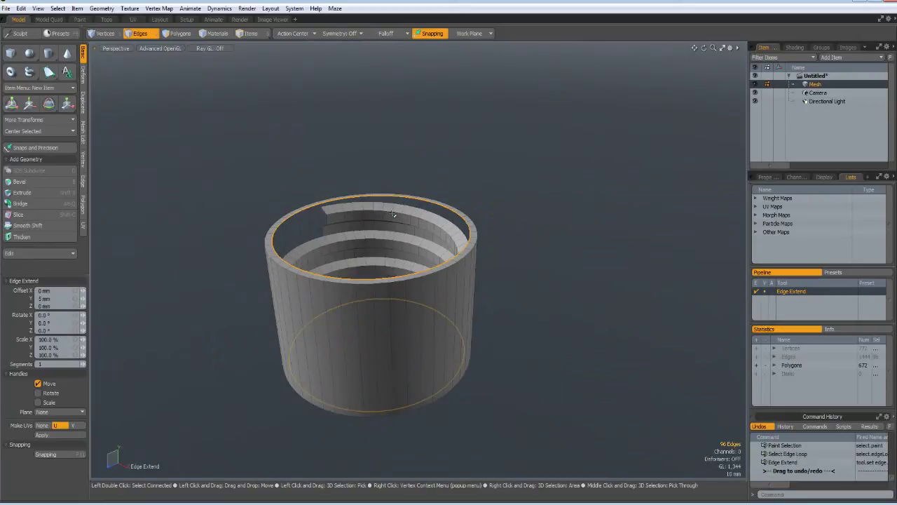
left_click(525, 258)
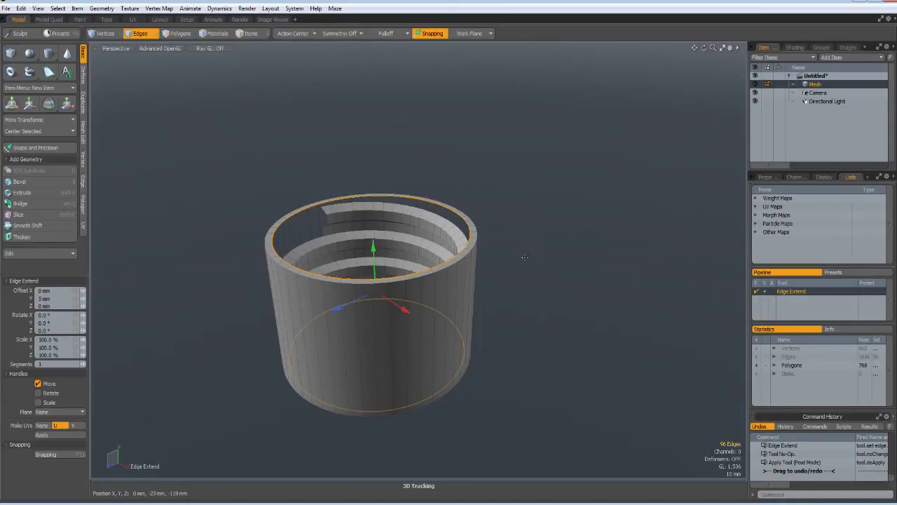
key("r")
scroll(362, 224, "up", 5)
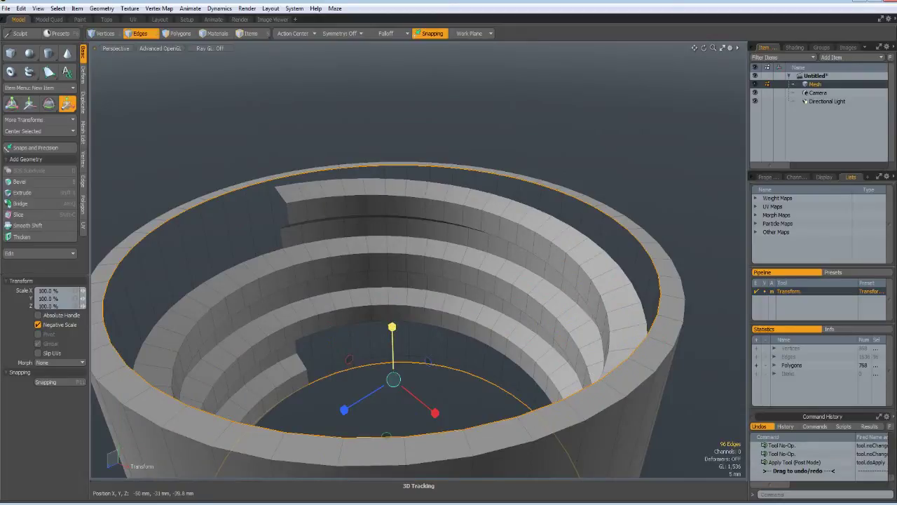
left_click_drag(391, 327, 392, 328)
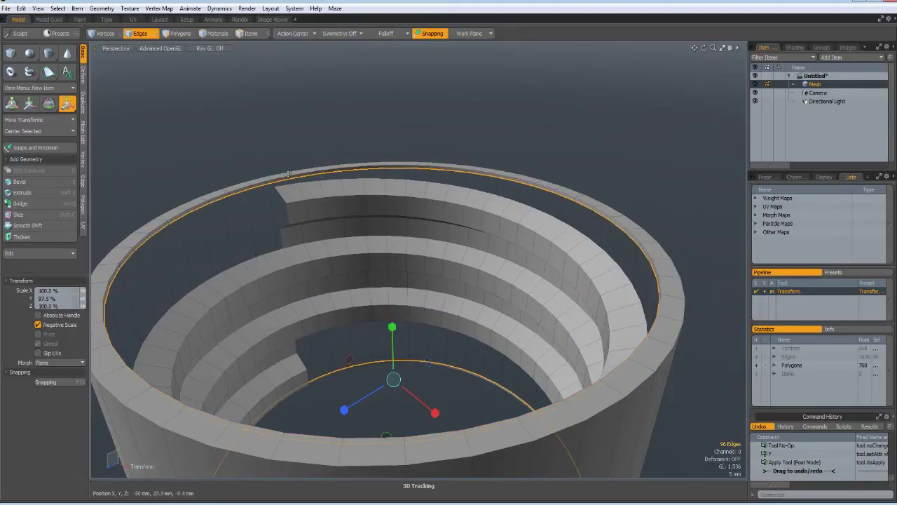
scroll(287, 174, "up", 8)
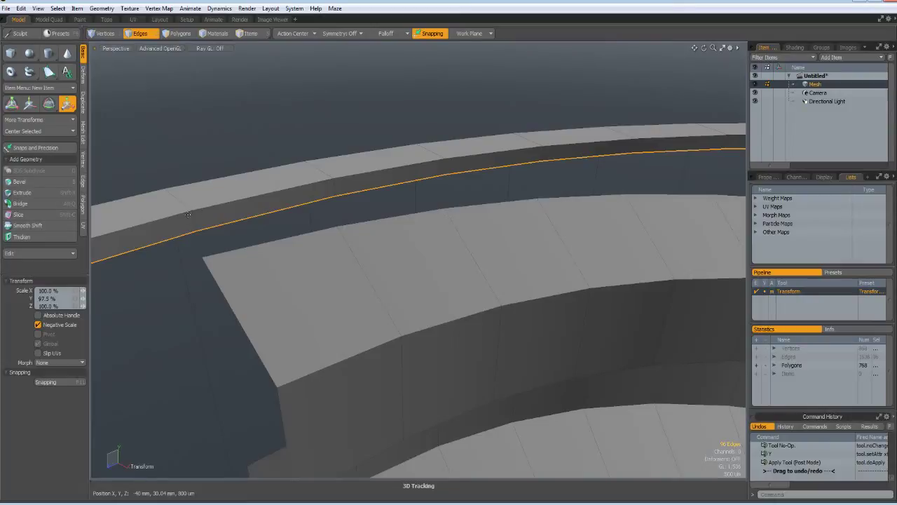
key("space")
Step: Bridge one extended rim edge to the outer edge of the thread's first segment at its upper end
left_click(197, 286)
left_click(257, 226)
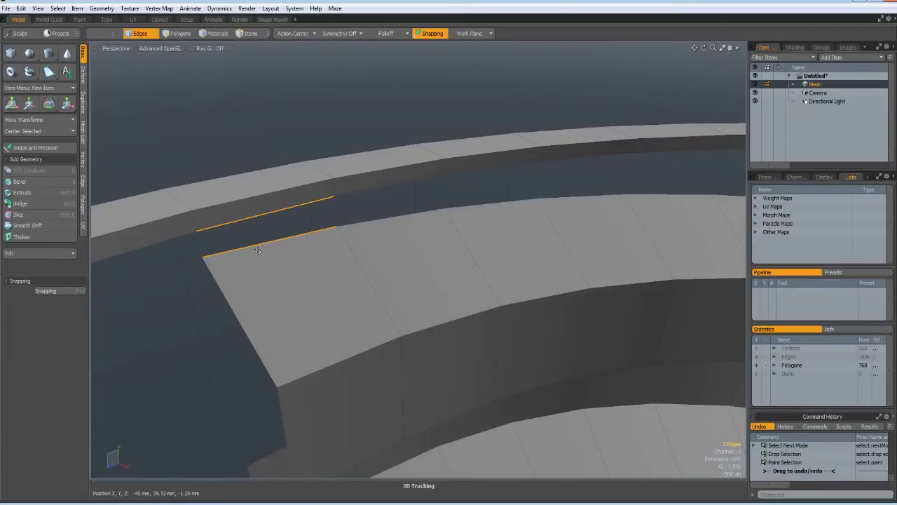
key("alt+q")
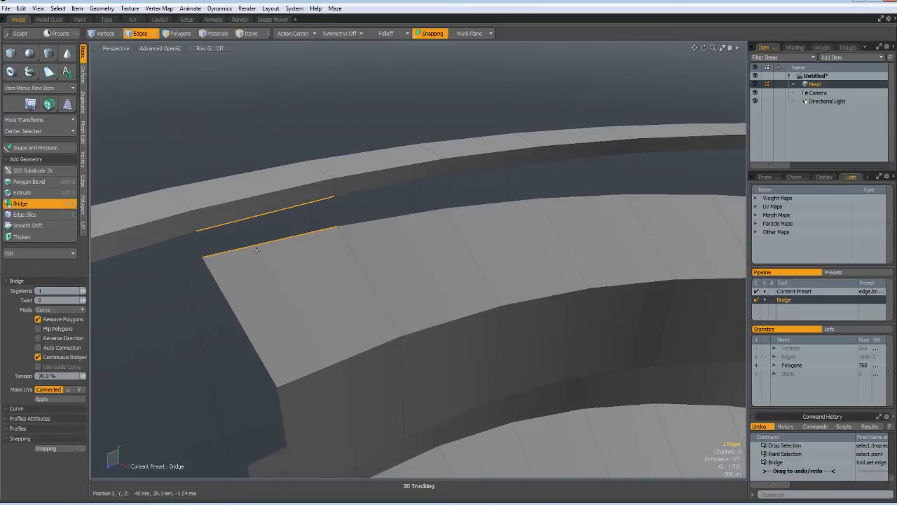
left_click(266, 272)
left_click_drag(358, 404, 417, 439, "alt+shift")
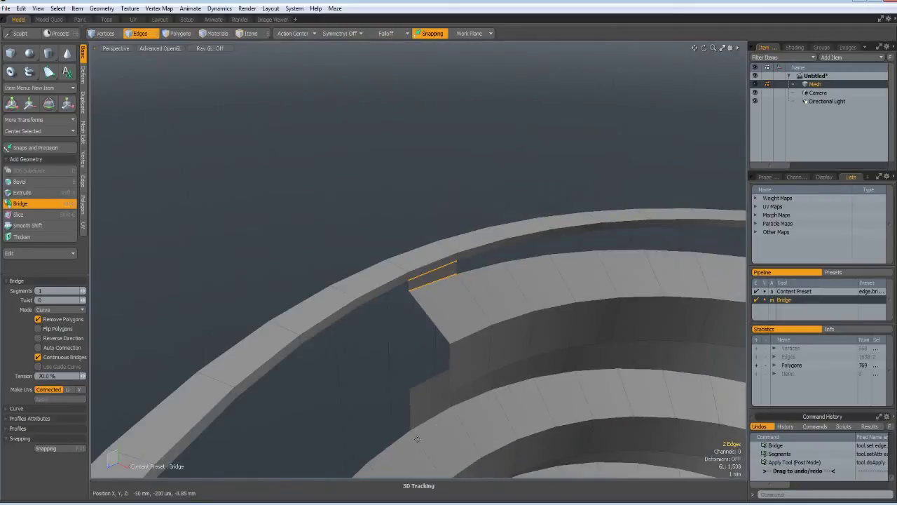
key("space")
Step: Bridge the adjacent rim edge down to the outer edge of the next thread turn, just beside the thread's end
left_click(385, 448)
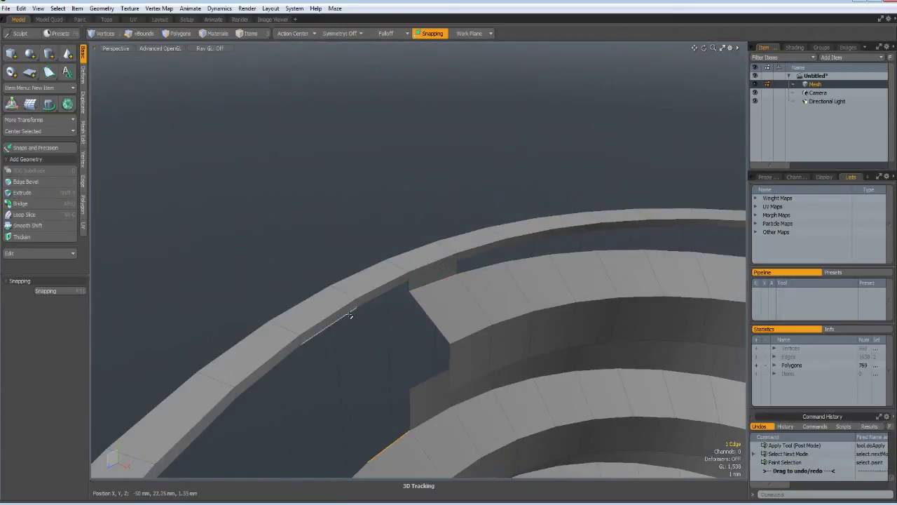
left_click(381, 295, "shift")
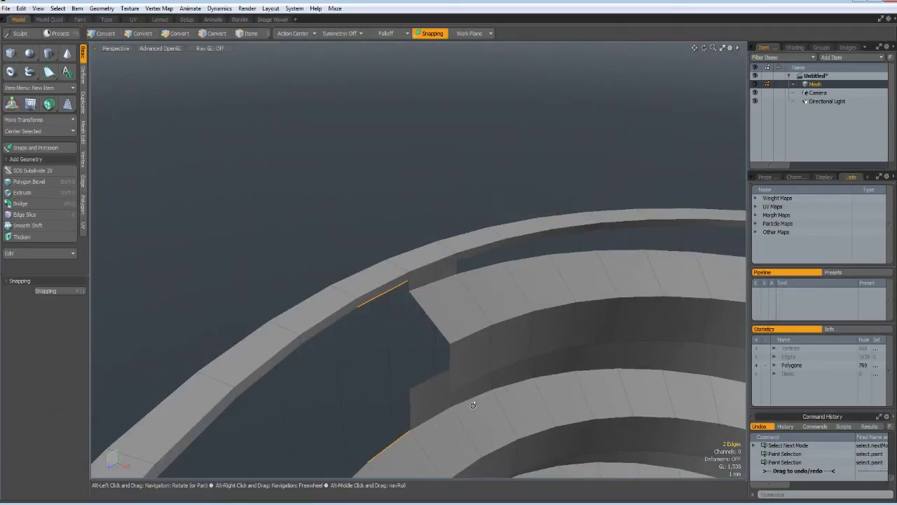
key("alt+b")
key("space")
left_click_drag(472, 406, 461, 358, "alt")
key("Escape")
Step: Add two loops across the tall bridge polygon at about 89 % and 38 %, near the thread end's upper and lower corners
key("alt")
key("alt+l")
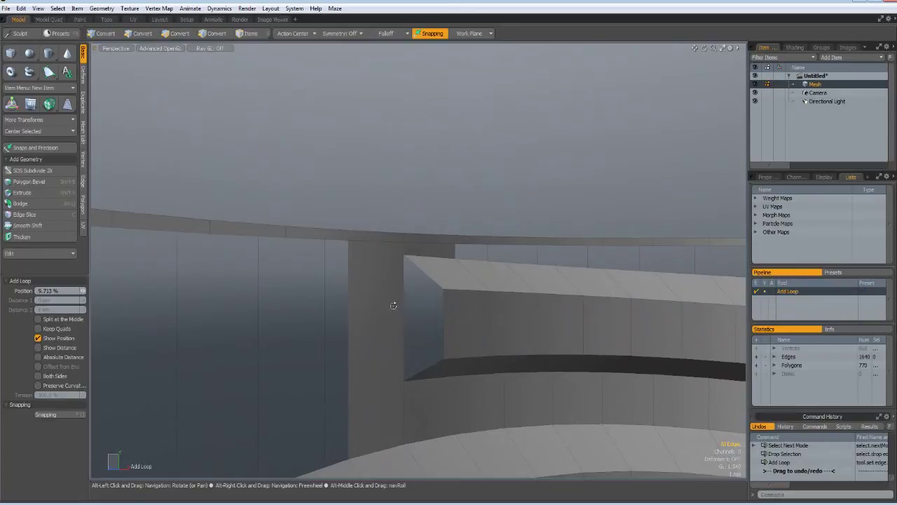
left_click(403, 276)
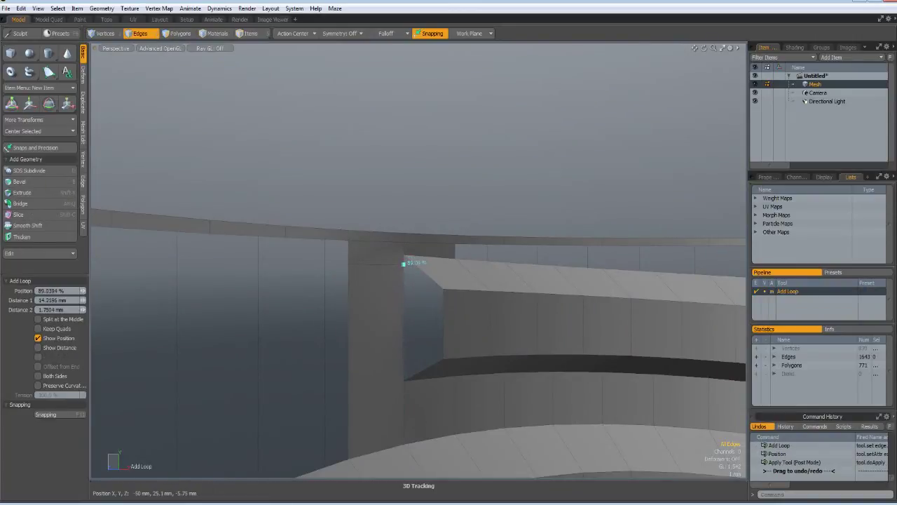
left_click(404, 370, "shift")
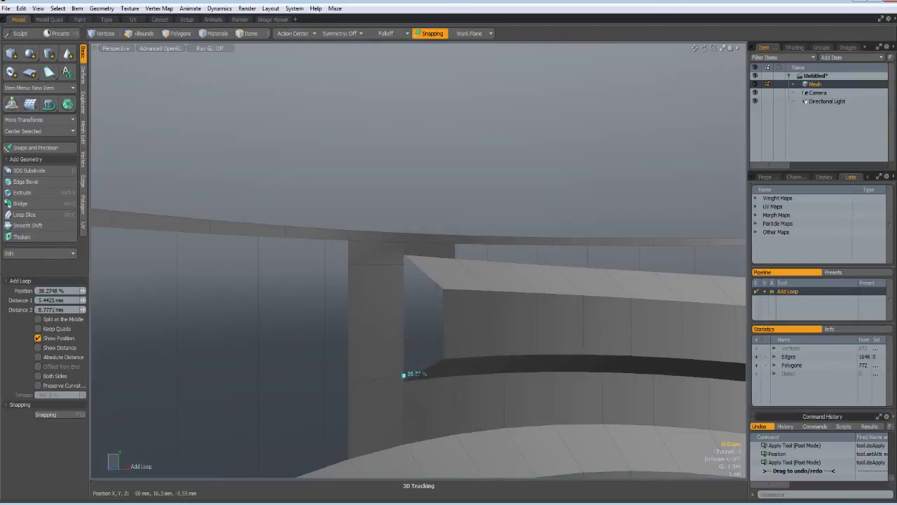
key("2")
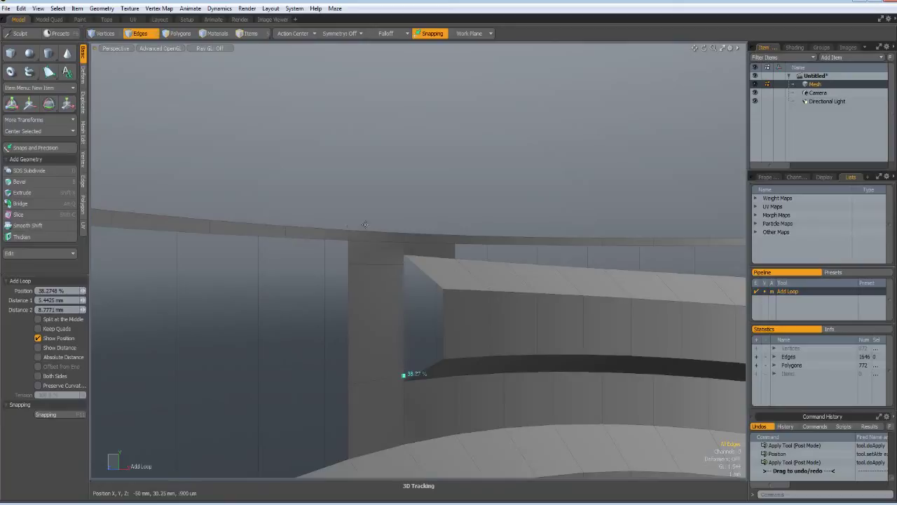
Step: Join the adjoining loop vertices to the upper and lower outer corner vertices of the thread's end
scroll(409, 261, "up", 8)
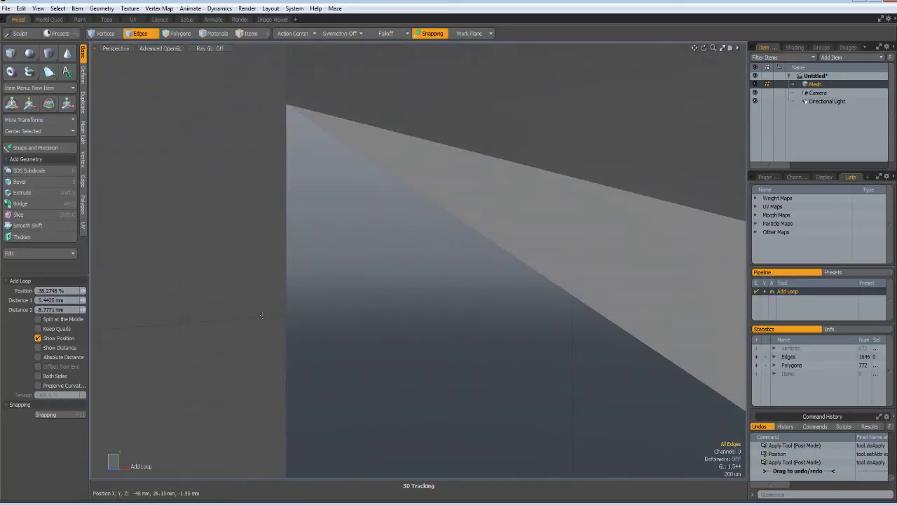
scroll(369, 311, "down", 3)
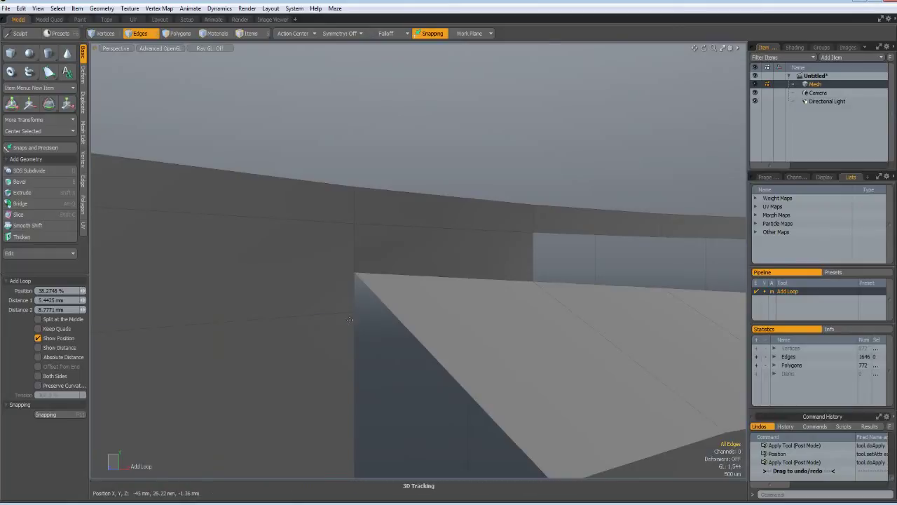
key("1")
right_click_drag(352, 304, 373, 338)
left_click_drag(349, 266, 369, 290, "shift")
key("j")
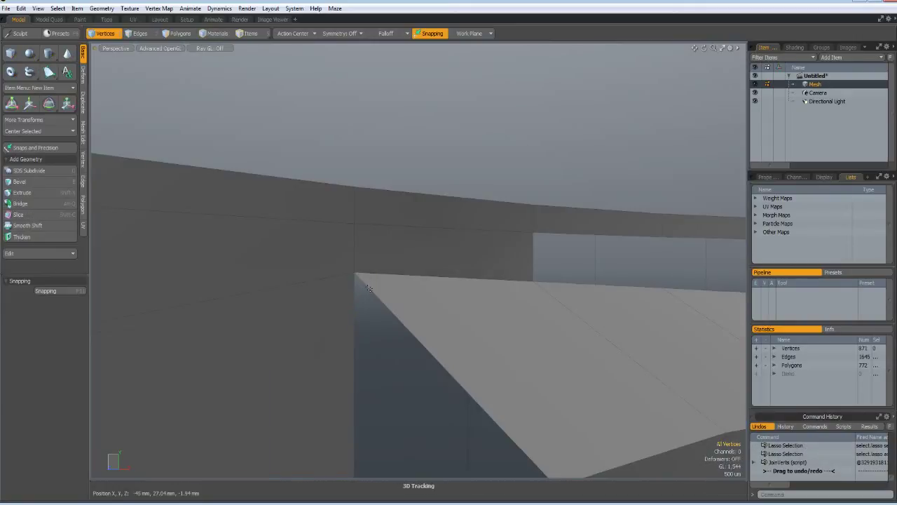
scroll(368, 290, "down", 4)
scroll(366, 385, "up", 4)
key("ctrl")
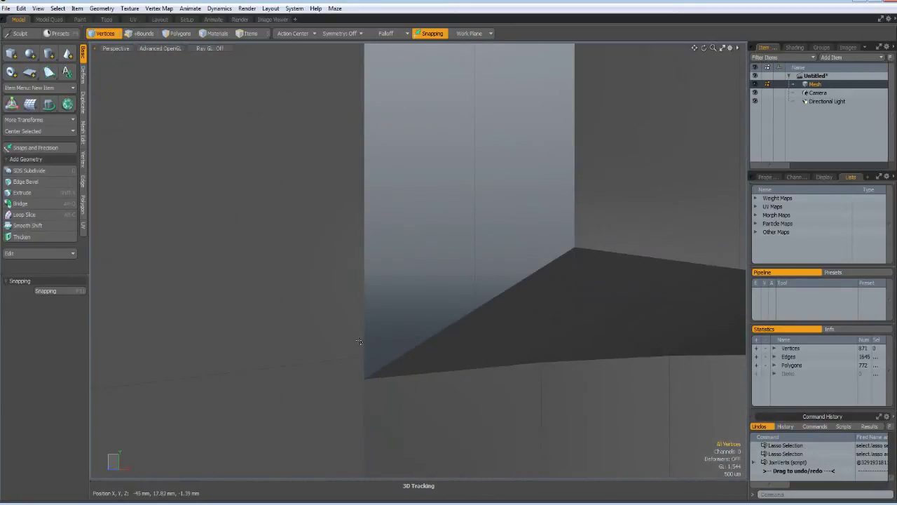
mouse_move(371, 366)
right_mouse_down()
mouse_move(359, 392)
mouse_move(357, 382)
right_mouse_up()
scroll(384, 406, "down", 5)
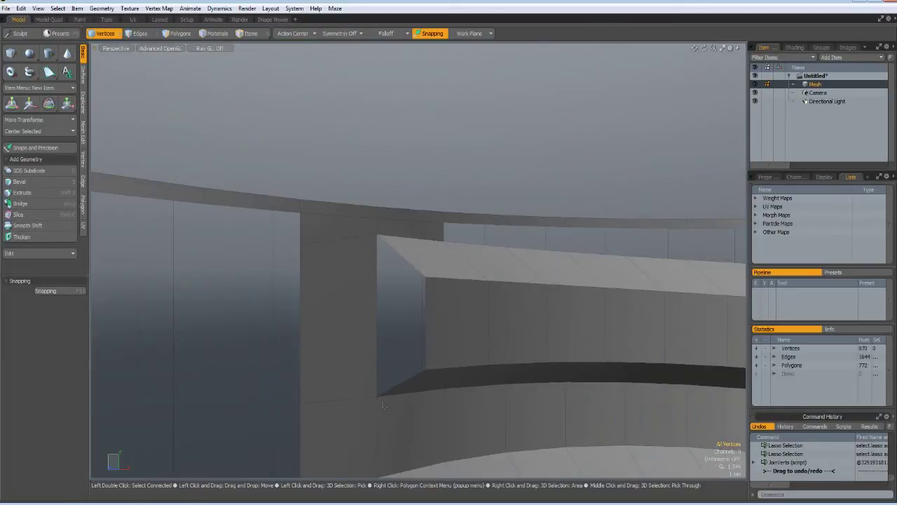
Step: Remove the two added horizontal edges across the tall bridge polygon beside the thread's end
key("2")
left_click_drag(336, 232, 338, 249)
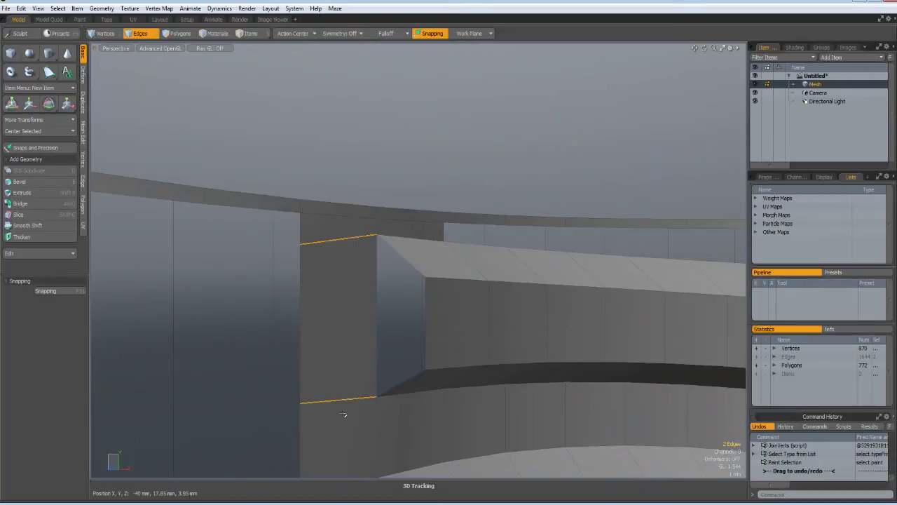
key("BackSpace")
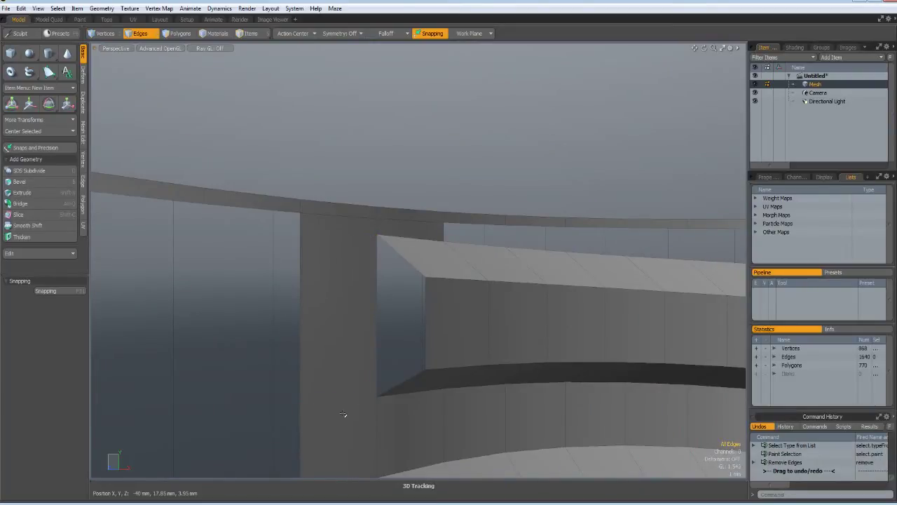
Step: Select the remaining open edge loop between rim and thread, excluding the edges at the thread's end, and bridge it
scroll(344, 414, "down", 4)
left_click_drag(344, 414, 411, 350, "alt")
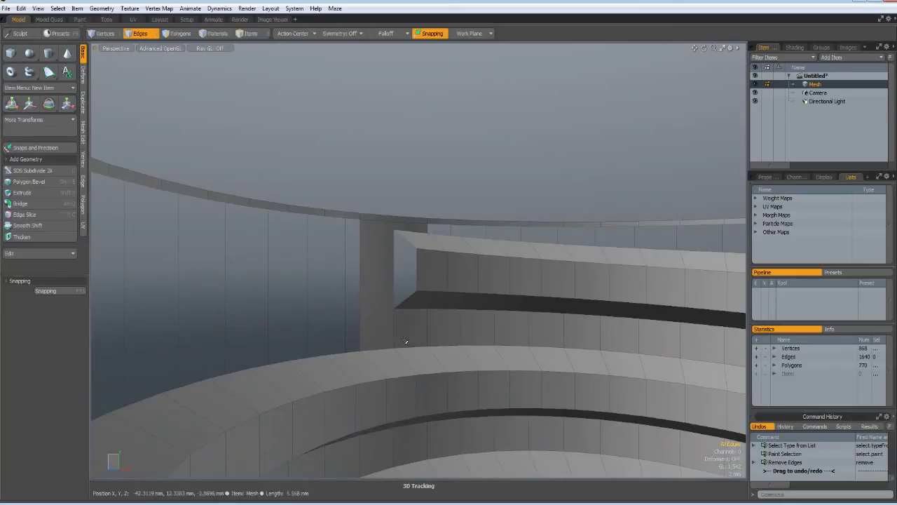
double_click(360, 308)
scroll(396, 244, "up", 2)
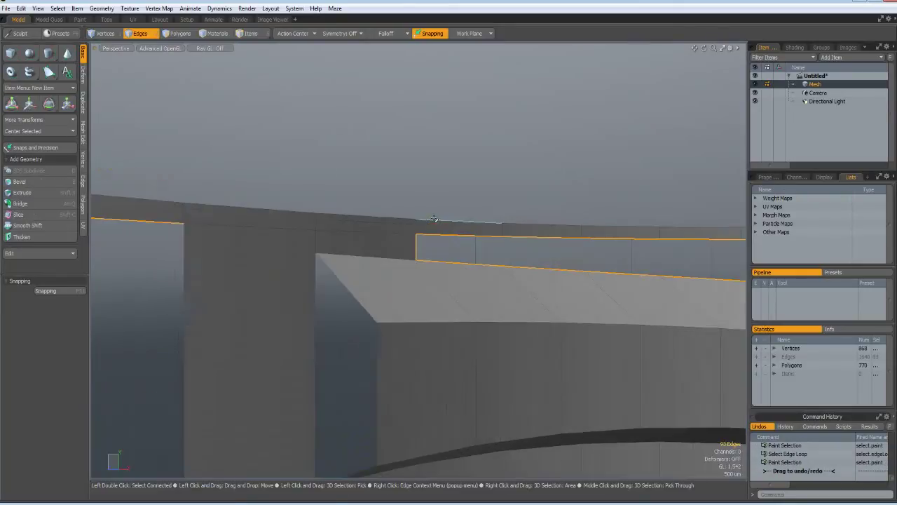
scroll(374, 248, "down", 3)
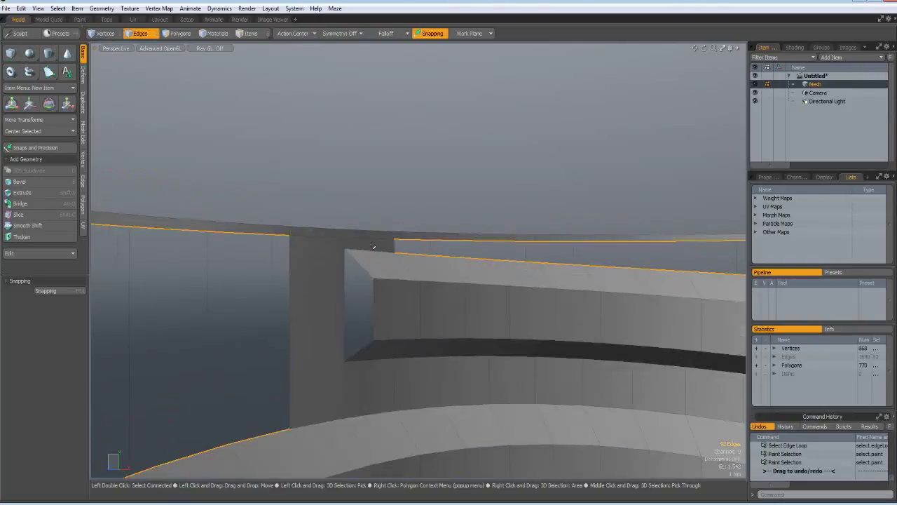
key("alt+q")
left_click(281, 275)
key("space")
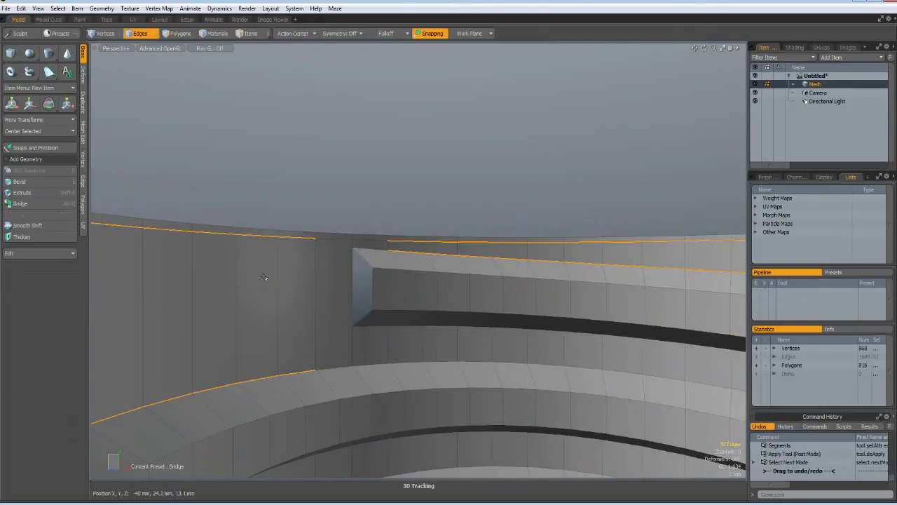
scroll(364, 319, "down", 5)
left_click_drag(392, 379, 413, 390, "alt")
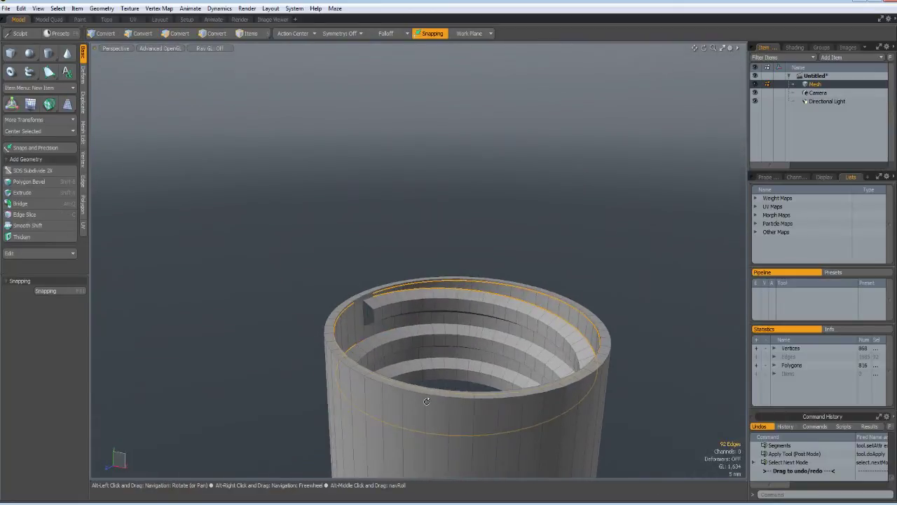
Step: Select the open edge loop at the thread's upper end and cap it with a polygon
scroll(367, 312, "up", 5)
double_click(384, 318)
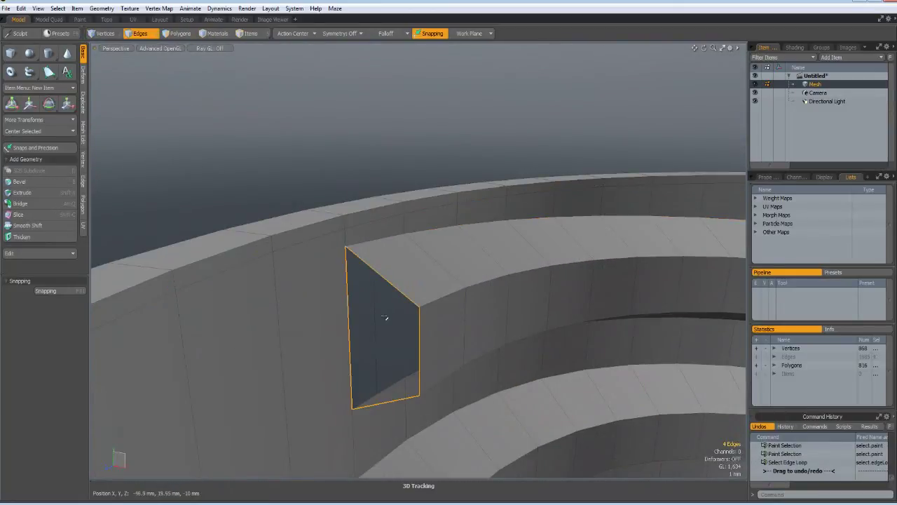
key("p")
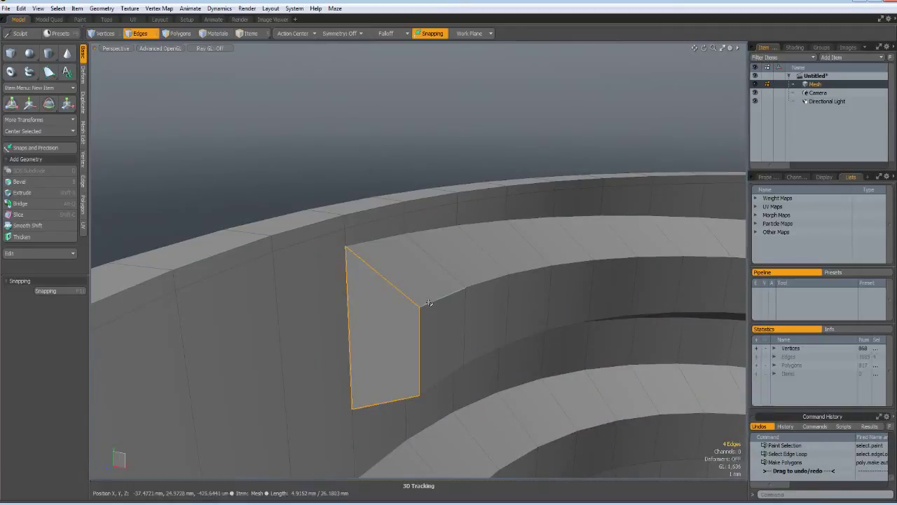
Step: At the thread's lower end, bridge the cylinder's lower rim to the thread's bottom edge, and to the edge above beyond the thread's end
scroll(438, 313, "down", 5)
left_click_drag(438, 313, 444, 371, "alt")
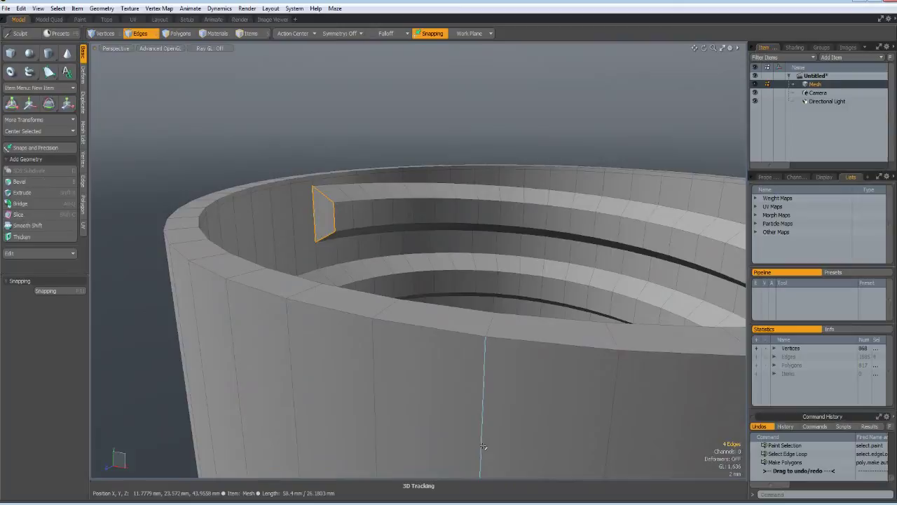
left_click_drag(531, 457, 536, 366, "alt")
scroll(535, 368, "down", 5)
scroll(535, 368, "up", 3)
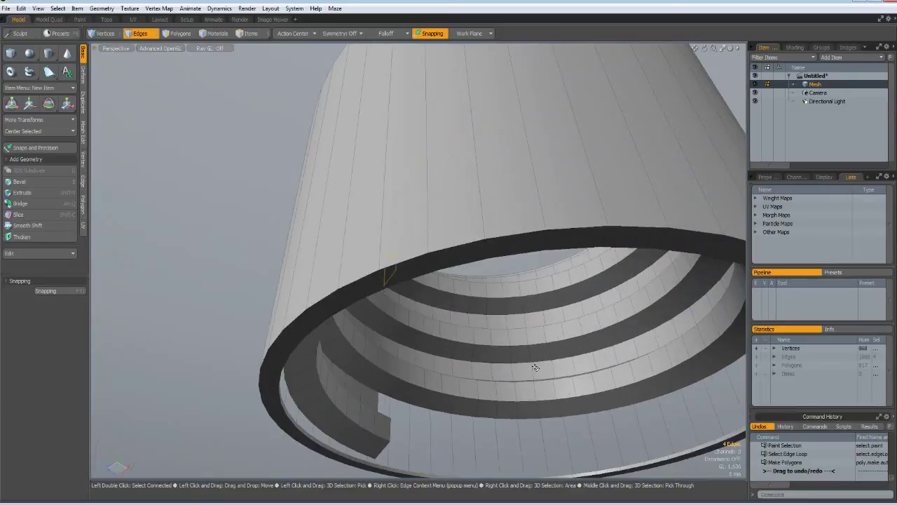
left_click_drag(497, 404, 404, 392, "alt")
scroll(366, 385, "up", 3)
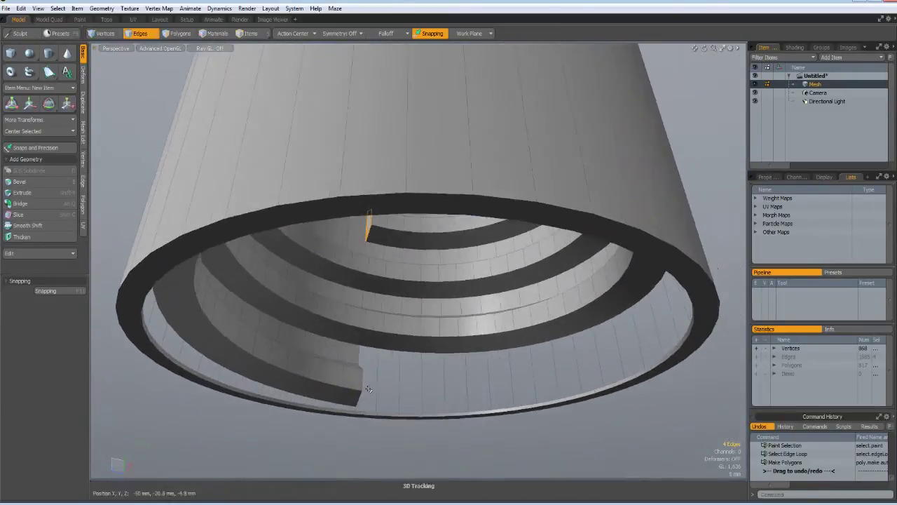
left_click(309, 432)
left_click(310, 425, "shift")
key("alt+q")
key("space")
left_click(372, 303)
left_click(368, 440, "shift")
key("alt+q")
key("space")
Step: Add two loops across the tall bridge polygon beside the thread's lower end and join their vertices to the end's outer corners
left_click_drag(377, 411, 359, 382, "alt")
scroll(359, 381, "up", 3)
key("Escape")
key("alt+c")
left_click(358, 356)
left_click(356, 451, "shift")
key("space")
scroll(361, 351, "up", 3)
key("1")
mouse_move(376, 379)
right_mouse_down()
mouse_move(354, 365)
mouse_move(350, 342)
right_mouse_up()
key("Home")
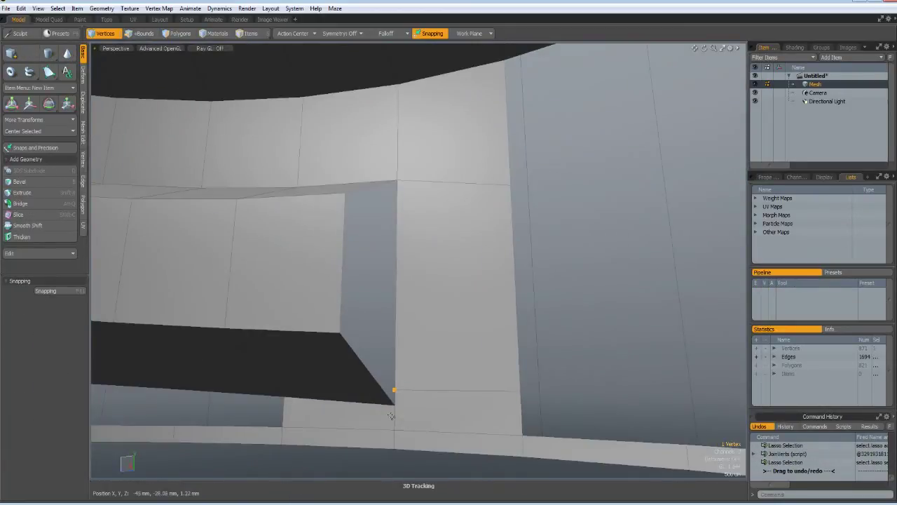
Step: Remove the two added horizontal edges across the tall bridge polygon beside the thread's lower end
key("2")
left_click(457, 183)
left_click(461, 398, "shift")
key("BackSpace")
Step: Select the remaining open edge loop between the lower rim and the thread, excluding the edges at the thread's end, and bridge it
double_click(518, 337)
left_click_drag(272, 409, 561, 408, "ctrl")
key("alt+q")
left_click(569, 383)
key("q")
Step: Cap the open end of the thread near the lower rim with a polygon and clear the selection
double_click(362, 365)
key("p")
scroll(476, 330, "down", 10)
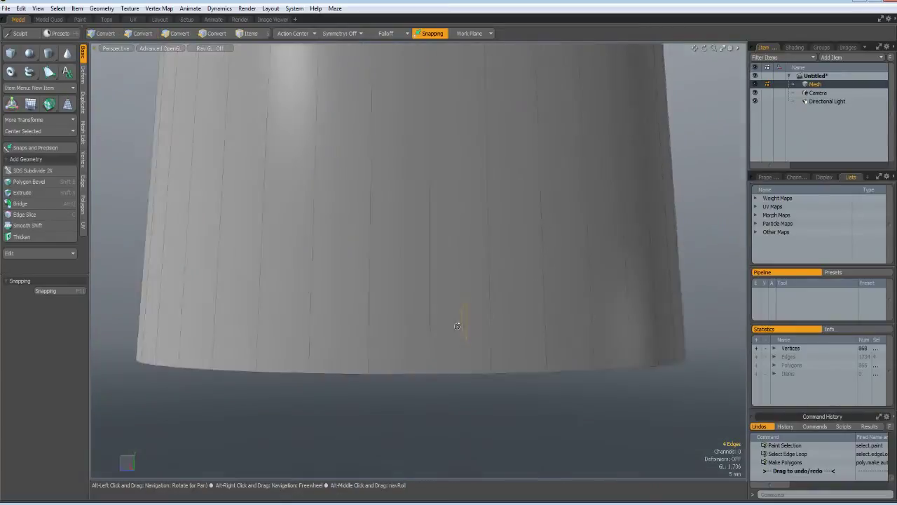
left_click(506, 451)
Step: Add an edge loop around the cylinder's outer wall just above the lower rim, at about 92 %
scroll(467, 365, "down", 3)
mouse_move(457, 381)
left_mouse_down("alt")
mouse_move(461, 323)
mouse_move(457, 374)
left_mouse_up("alt")
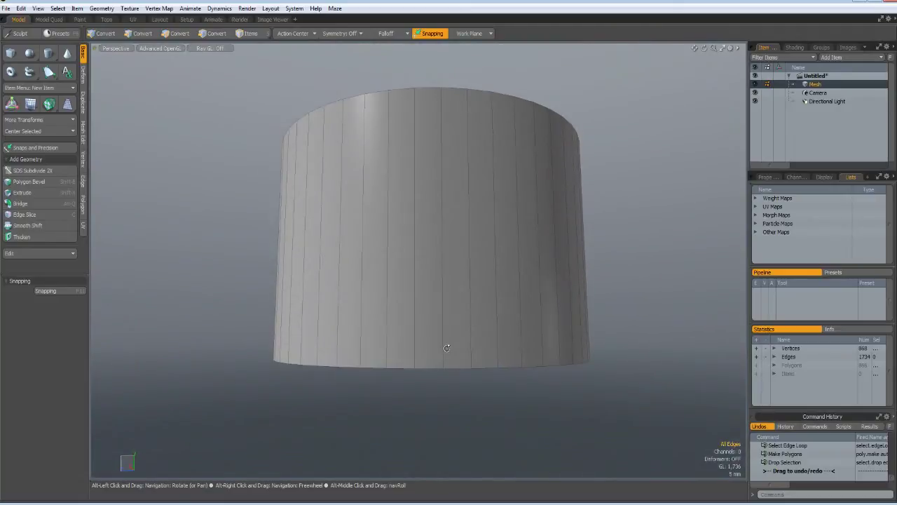
scroll(444, 345, "up", 2)
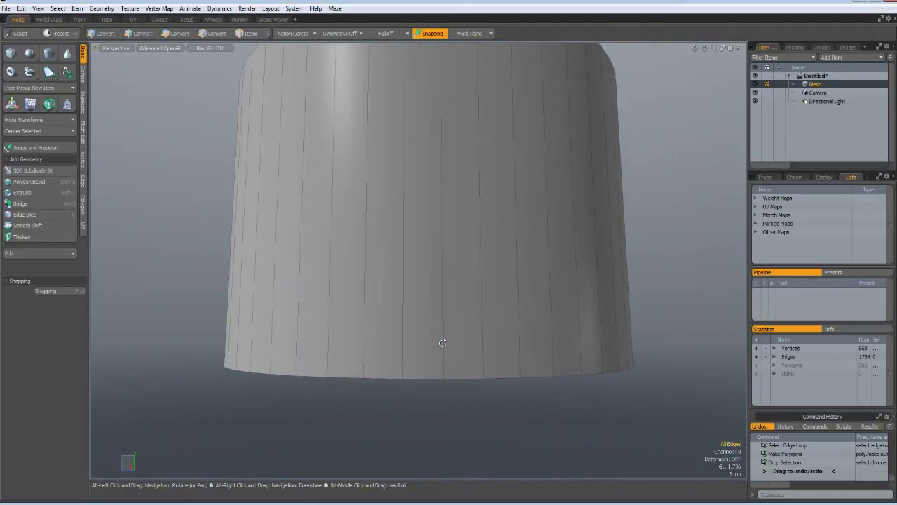
key("alt+l")
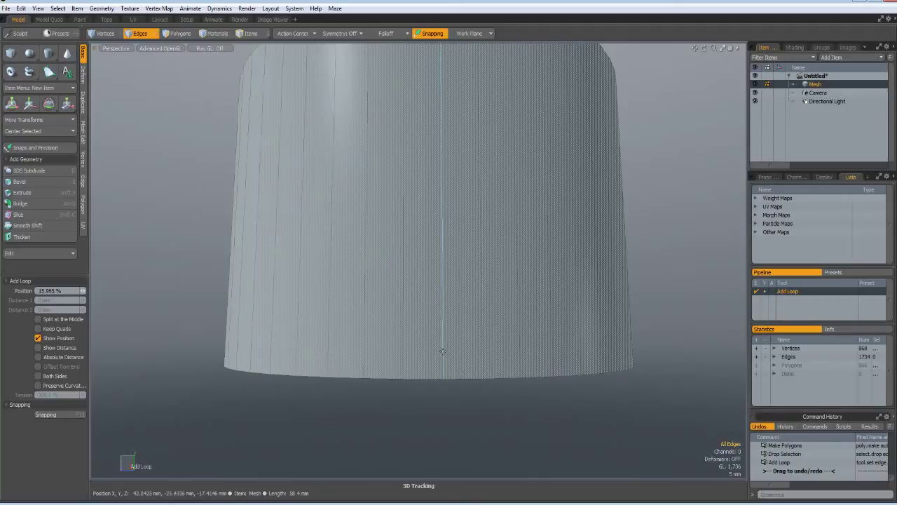
left_click_drag(443, 350, 442, 340)
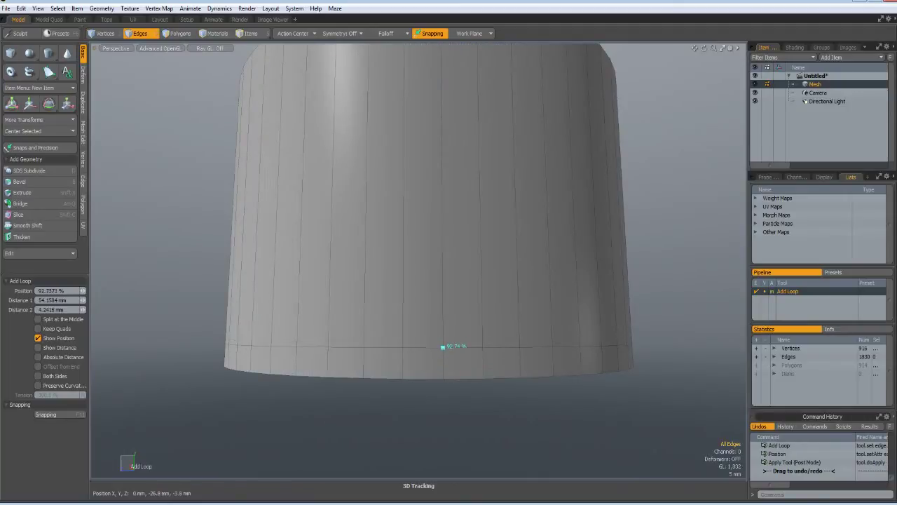
Step: Select the polygon band between the new loop and the lower rim and bevel it outward into a flange
key("3")
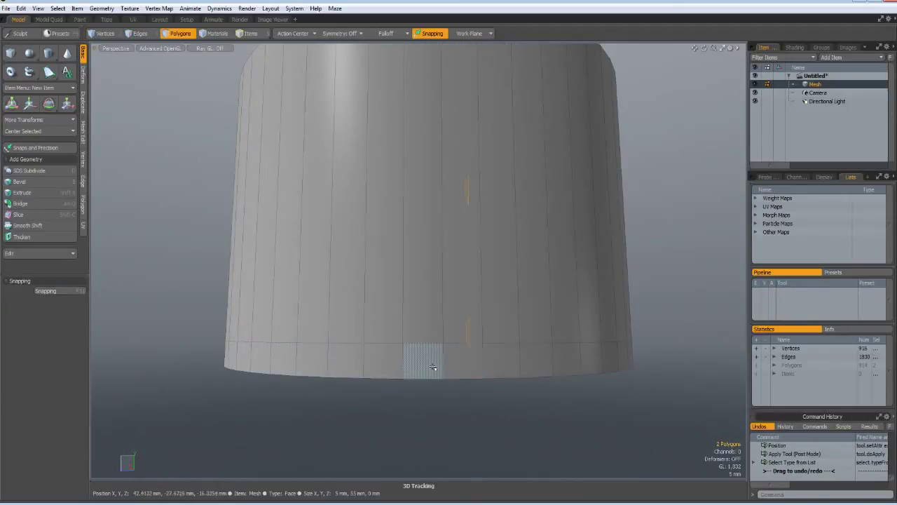
left_click_drag(432, 364, 452, 364)
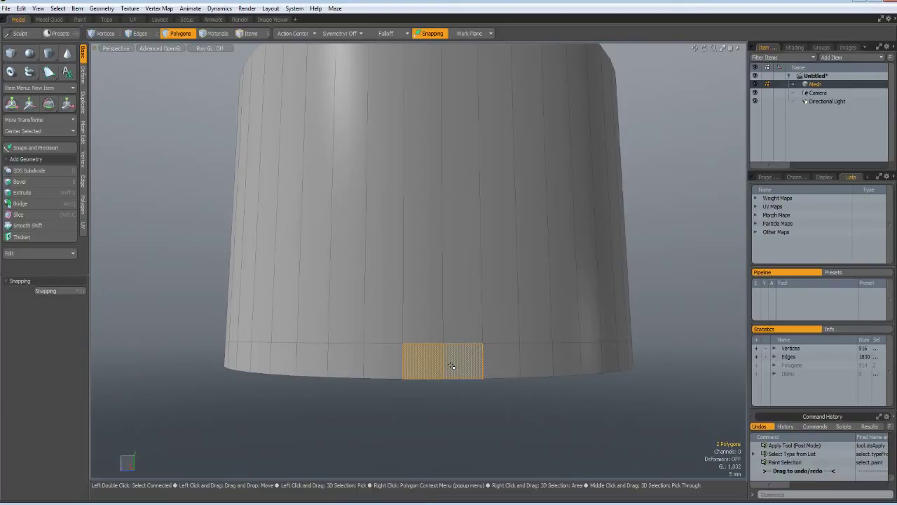
key("l")
key("b")
left_click_drag(441, 370, 413, 428, "alt")
mouse_move(389, 368)
left_mouse_down()
mouse_move(365, 364)
mouse_move(375, 364)
left_mouse_up()
key("space")
Step: Select the edge loop where the flange meets the outer wall and move it slightly upward
key("2")
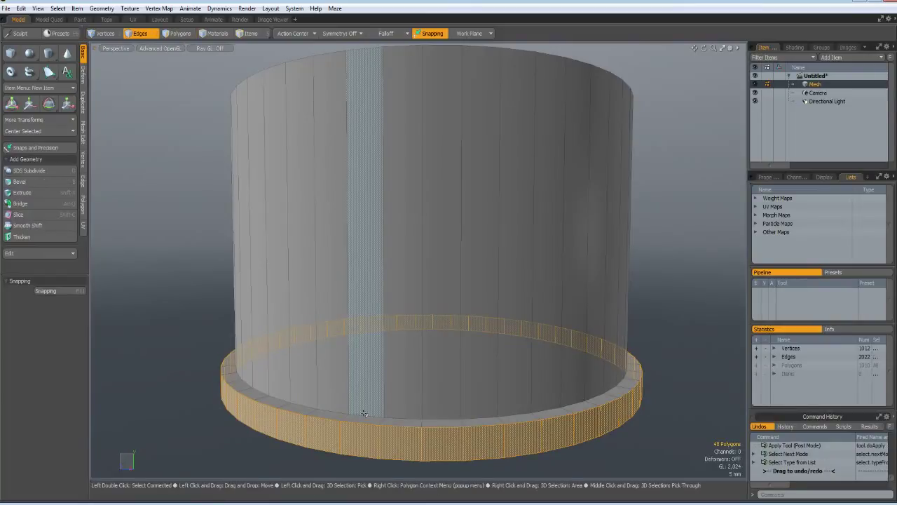
double_click(367, 415)
key("w")
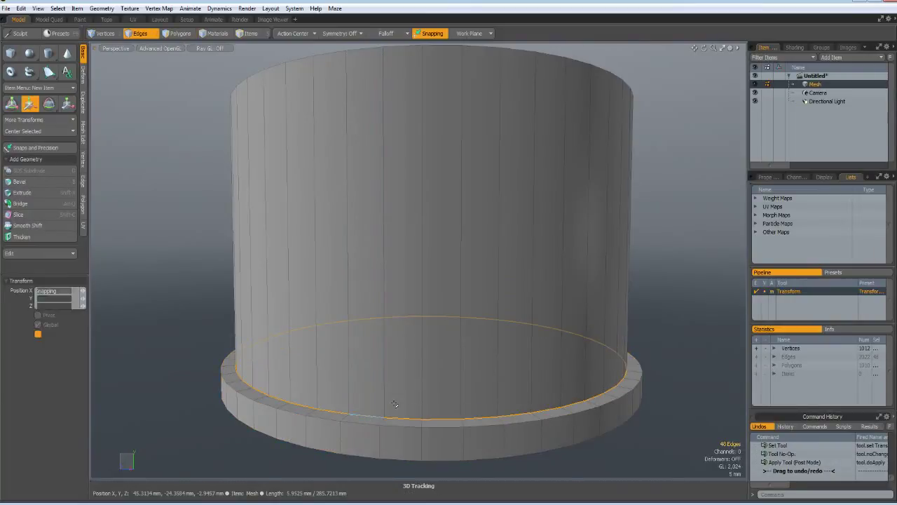
left_click_drag(429, 309, 429, 295)
key("space")
key("Escape")
Step: Examine the inner wall's polygons around the thread's lower and upper ends
left_click_drag(476, 176, 457, 245, "alt")
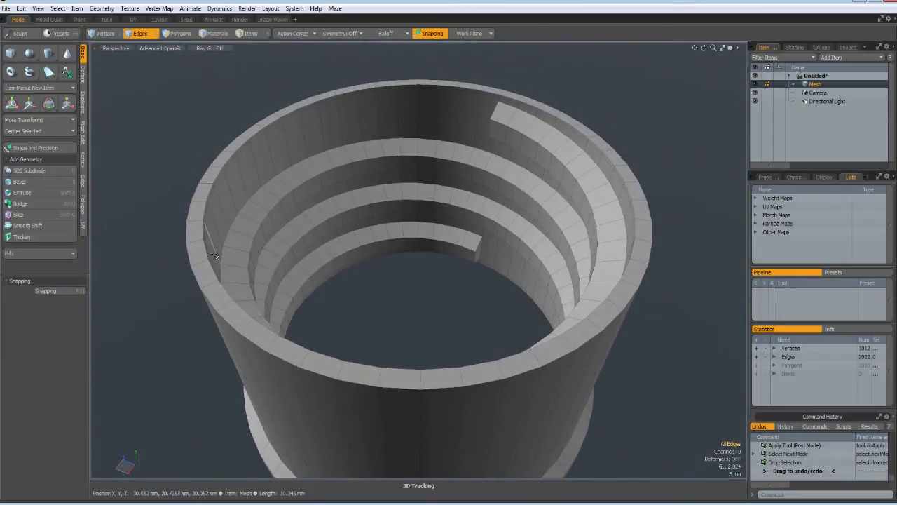
left_click_drag(386, 292, 439, 279, "alt")
scroll(441, 247, "up", 5)
scroll(441, 247, "down", 8)
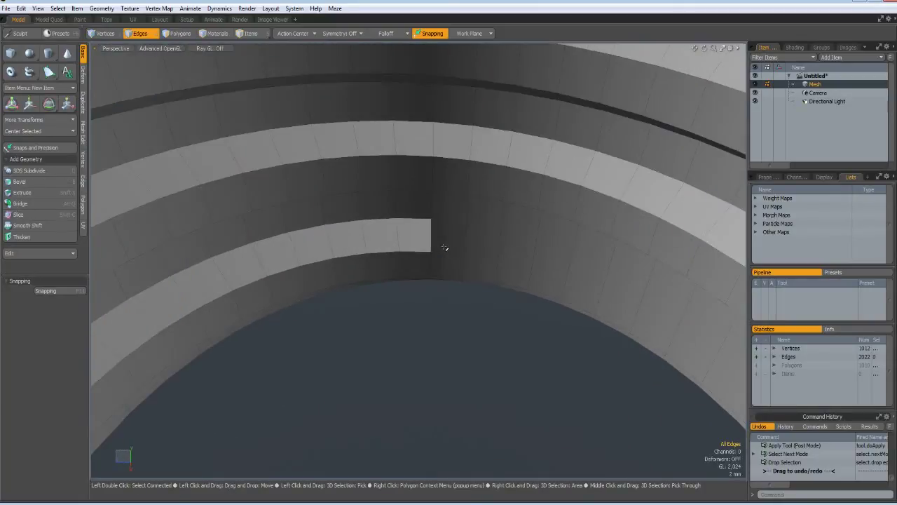
left_click_drag(435, 156, 450, 260, "alt")
scroll(444, 293, "up", 5, "alt")
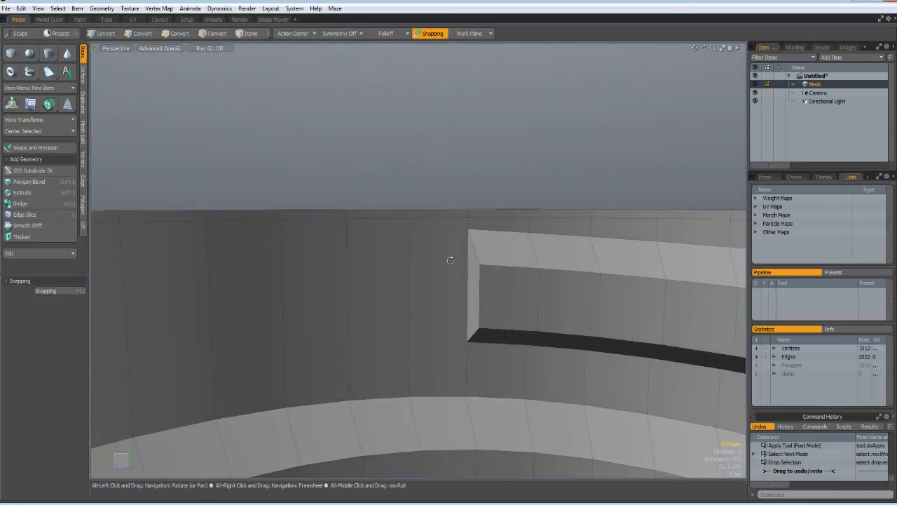
key("2")
scroll(462, 247, "up", 3)
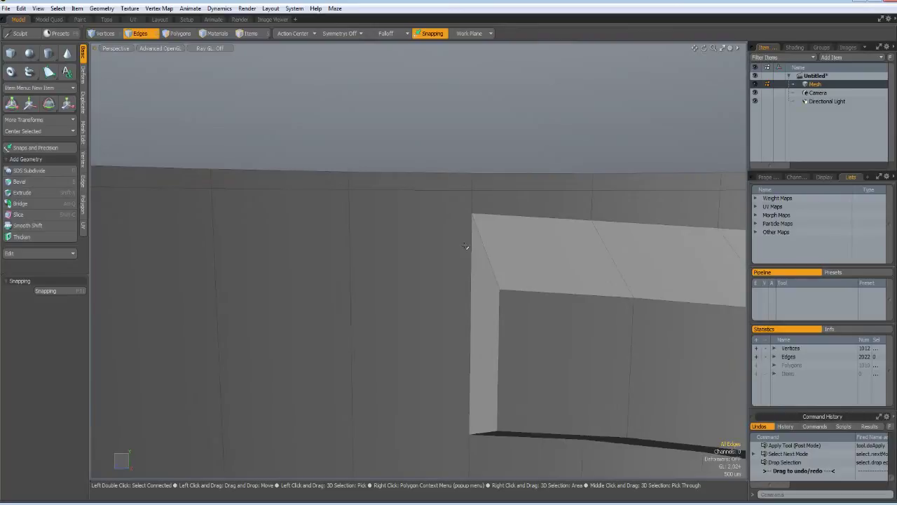
scroll(465, 246, "down", 2)
scroll(466, 247, "up", 3)
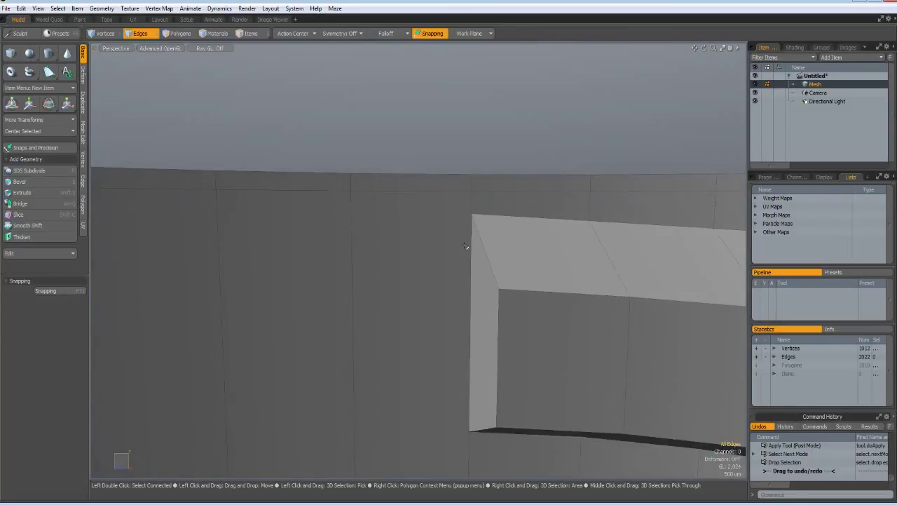
scroll(465, 251, "down", 1)
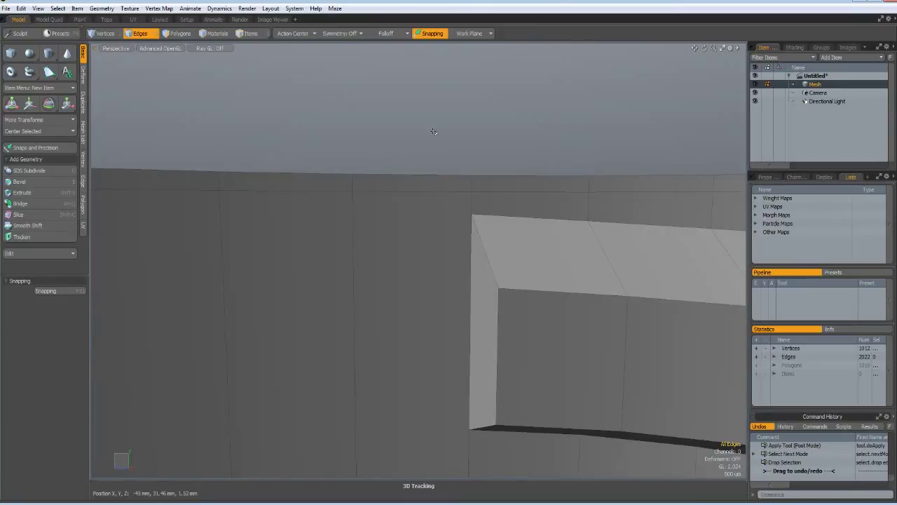
Step: Edge-slice from the upper thread end's top outer corner through a point inside the adjoining wall polygon to the neighbouring edge's upper vertex
key("alt+c")
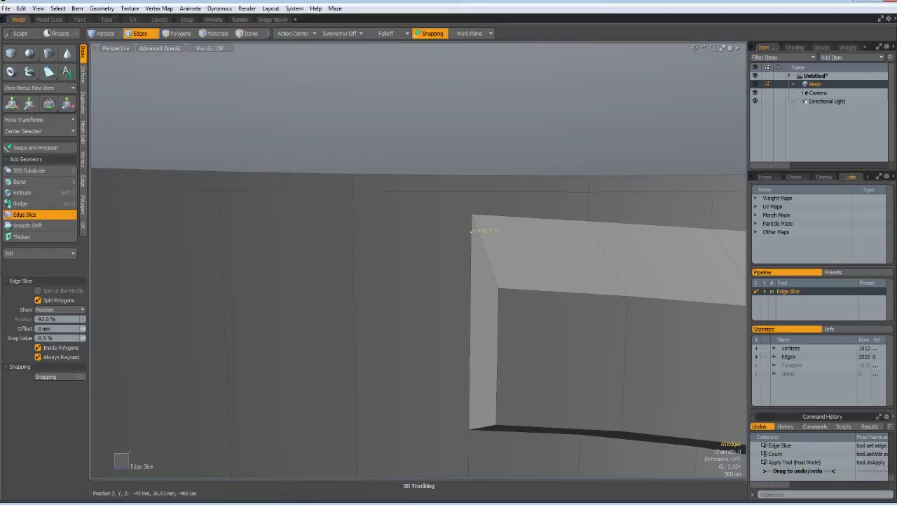
left_click(408, 223)
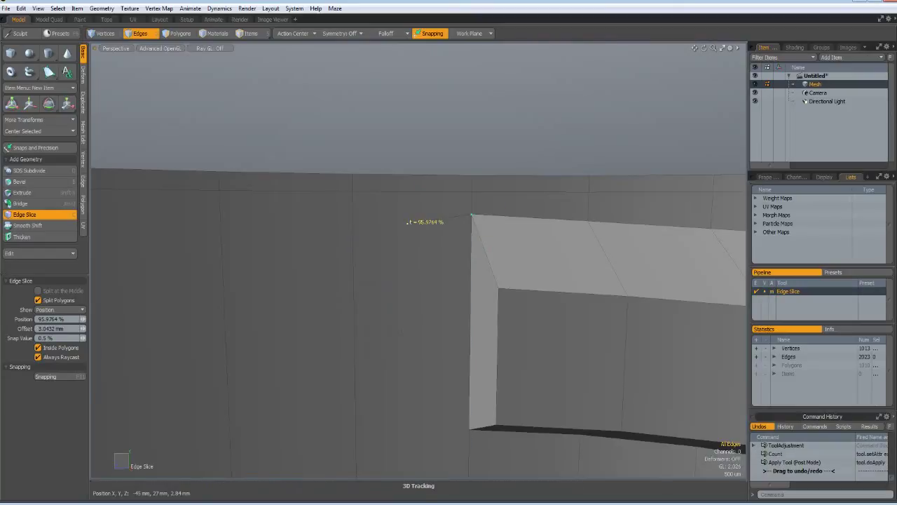
left_click(352, 191)
scroll(463, 423, "down", 2)
left_click_drag(471, 440, 472, 376, "alt+shift")
key("space")
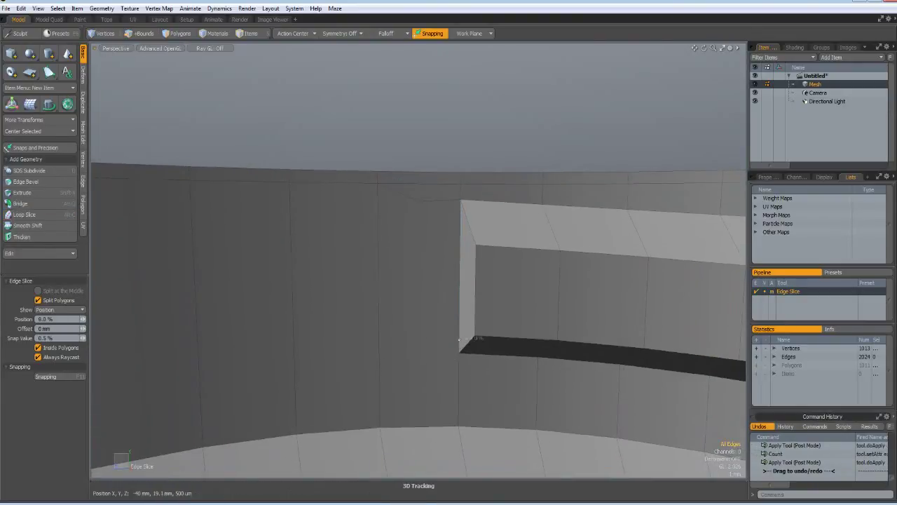
Step: Slice from that end's bottom outer corner through the polygon to the neighbouring edge's lower vertex, and connect the two interior points vertically
key("c")
left_click(413, 353)
left_click(379, 421)
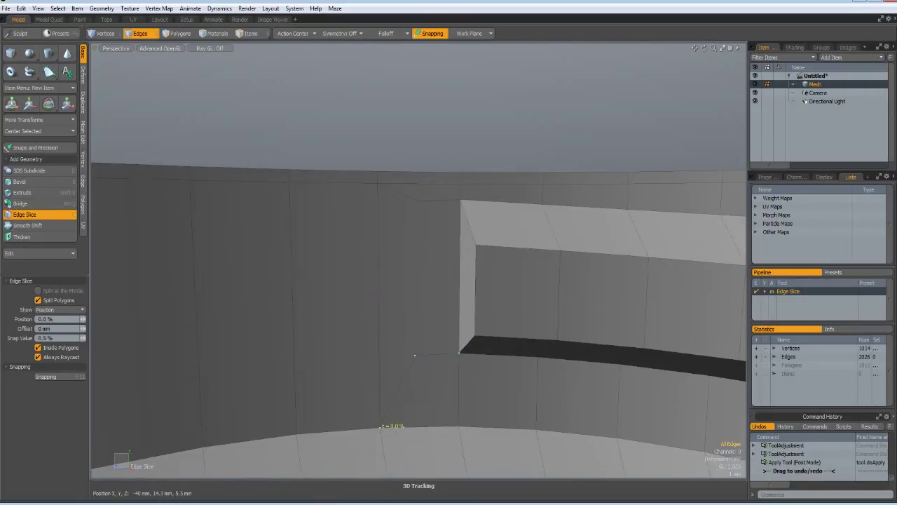
key("space")
left_click(428, 355, "shift")
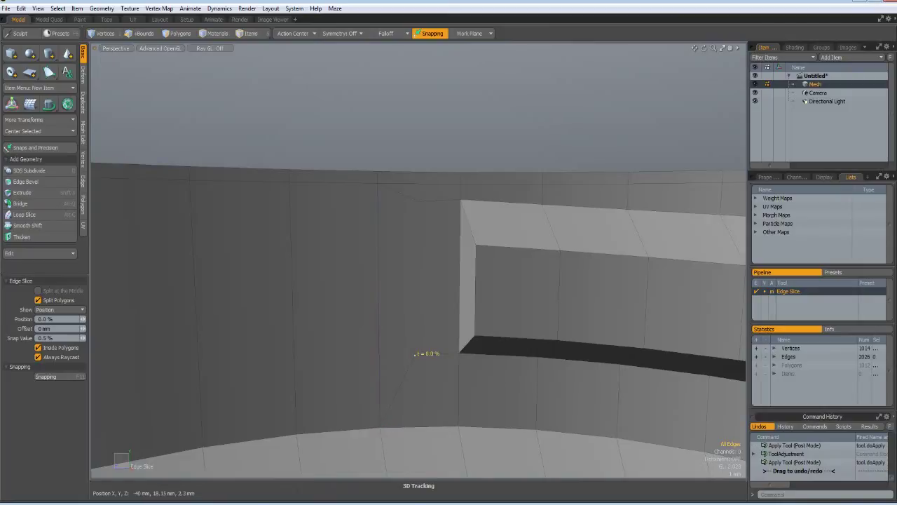
left_click(423, 200)
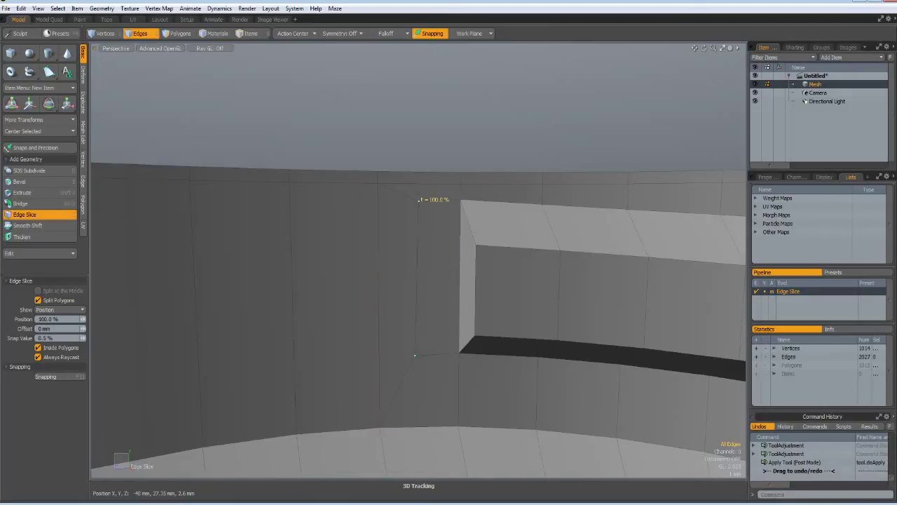
key("space")
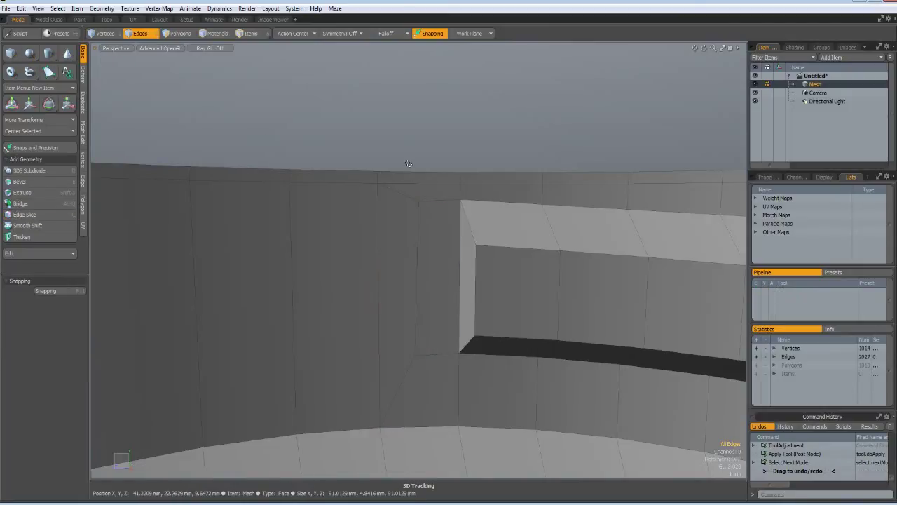
Step: Edge-slice from the lower thread end's bottom outer corner through a point inside the adjoining wall polygon to the neighbouring edge's lower vertex
scroll(424, 186, "down", 10)
left_click_drag(431, 209, 372, 329, "alt")
scroll(441, 283, "up", 7)
scroll(361, 329, "up", 2)
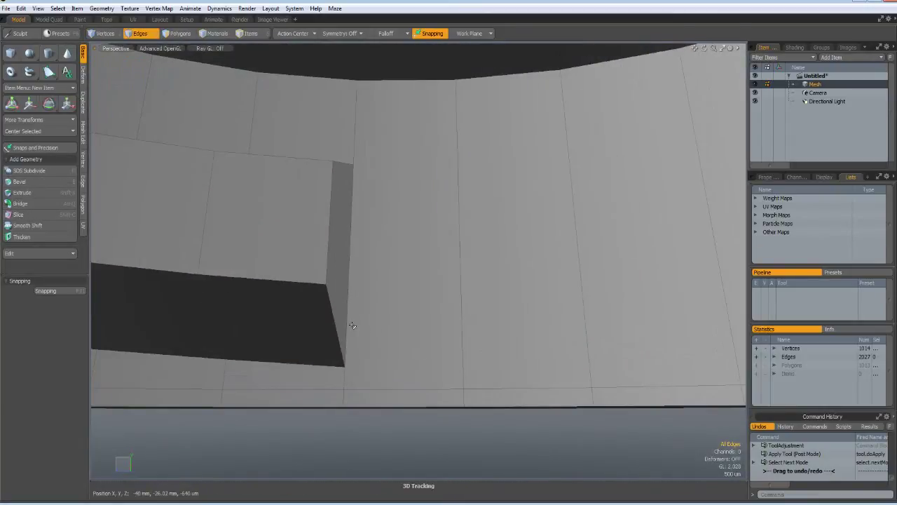
key("alt+c")
left_click(403, 372)
left_click(463, 370)
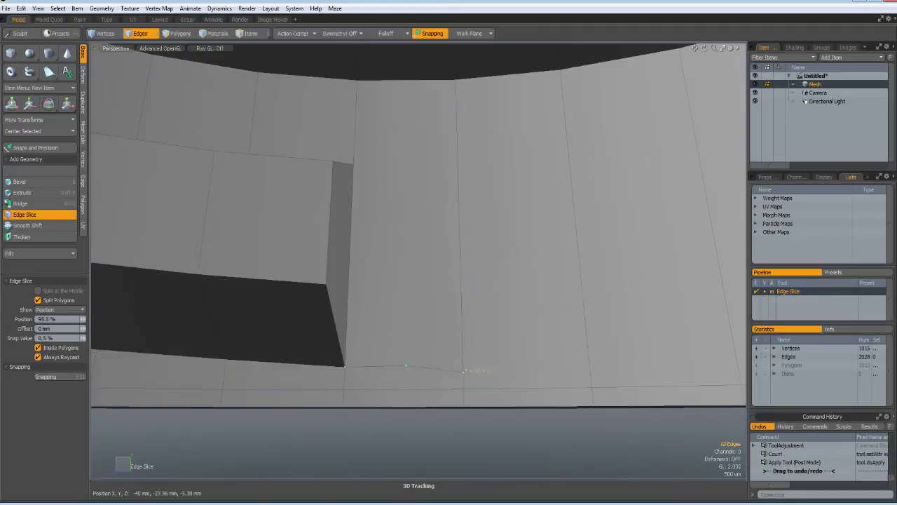
Step: Slice from the lower thread end's top outer corner through the polygon to the neighbouring upper vertex, and connect the two interior points
left_click(354, 158, "shift")
left_click(404, 165)
left_click(456, 85)
left_click(404, 165, "shift")
left_click(405, 365)
key("space")
Step: Select the full ring of polygons on the cylinder's top rim and delete it
scroll(418, 254, "down", 5)
left_click_drag(419, 231, 395, 315, "alt")
scroll(452, 273, "down", 8)
scroll(442, 278, "up", 4)
scroll(386, 314, "up", 3)
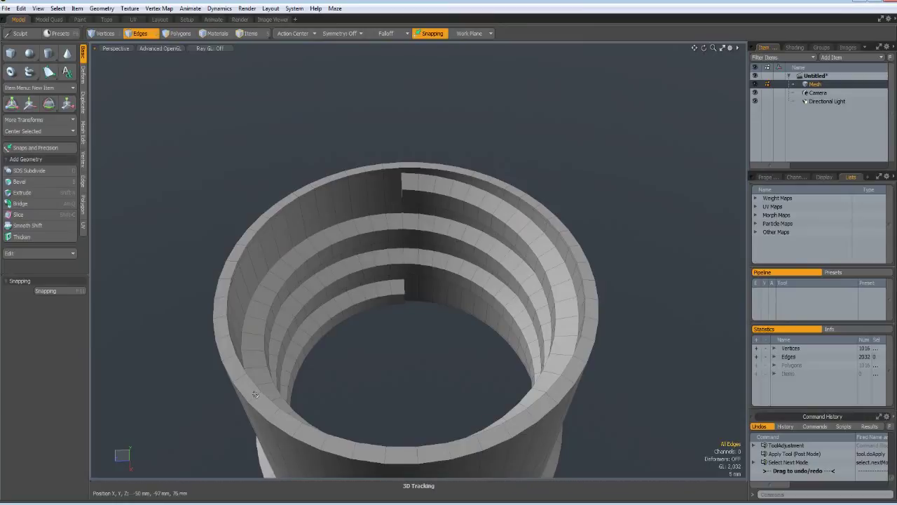
key("3")
left_click_drag(258, 404, 253, 392)
key("l")
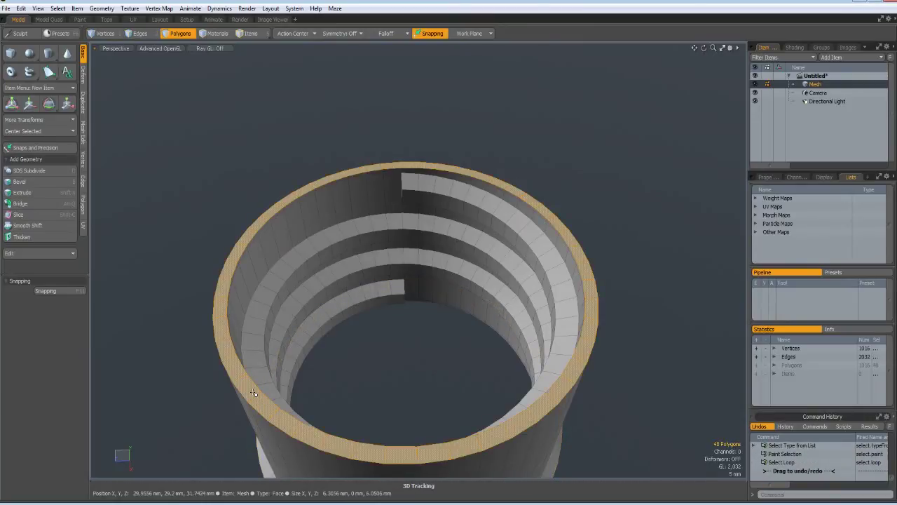
key("Delete")
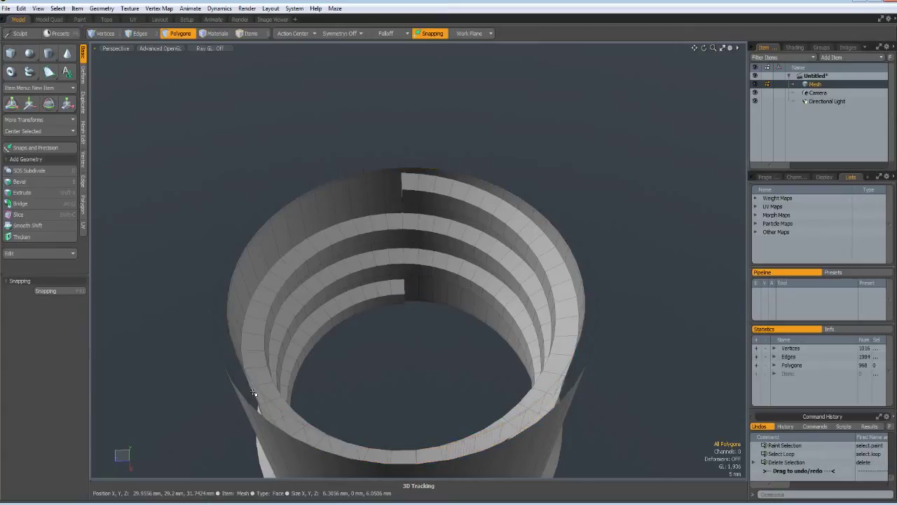
Step: Select the inner wall's edge loop at the open top and fill it with a single polygon
scroll(584, 305, "up", 4)
mouse_move(570, 293)
left_mouse_down("alt")
mouse_move(559, 284)
mouse_move(555, 291)
left_mouse_up("alt")
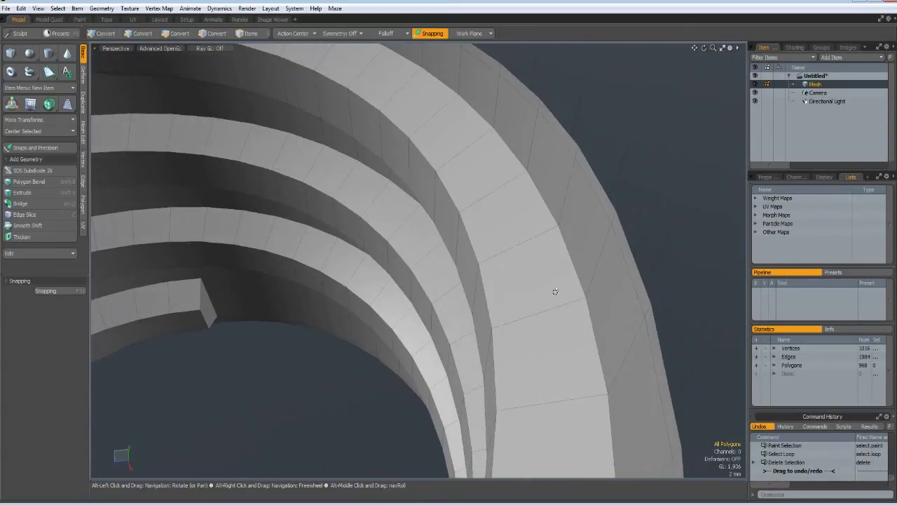
key("2")
double_click(631, 246)
scroll(631, 248, "down", 2)
scroll(629, 249, "down", 5)
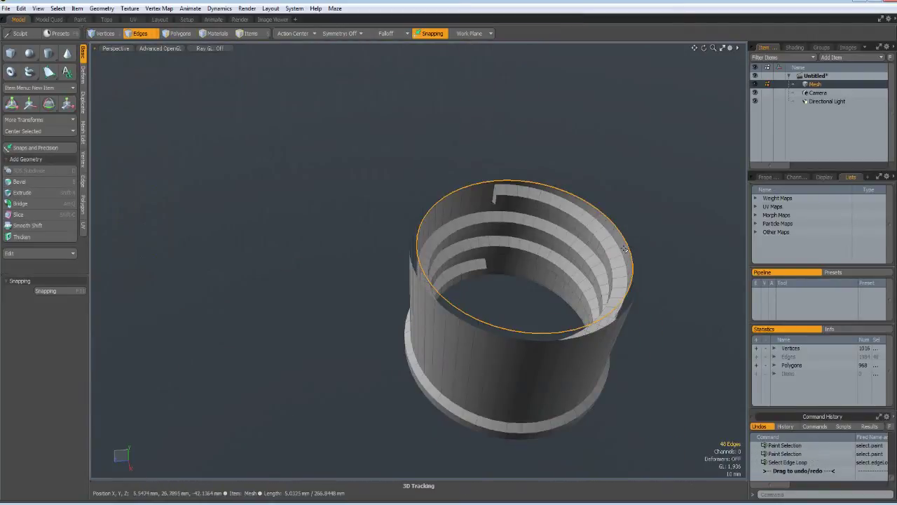
key("p")
Step: Bevel the new inner cap polygon with a 1.8 mm inset and no shift
left_click_drag(549, 457, 442, 332, "alt")
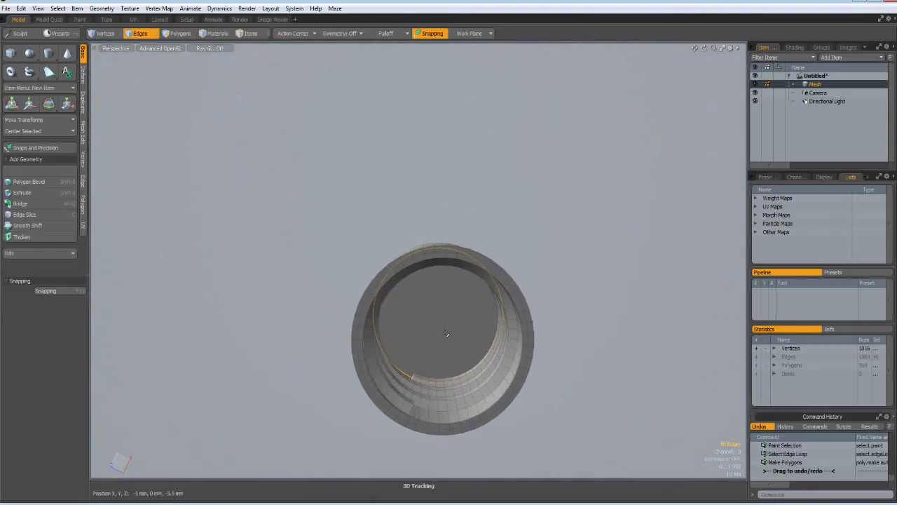
scroll(441, 332, "up", 4)
key("3")
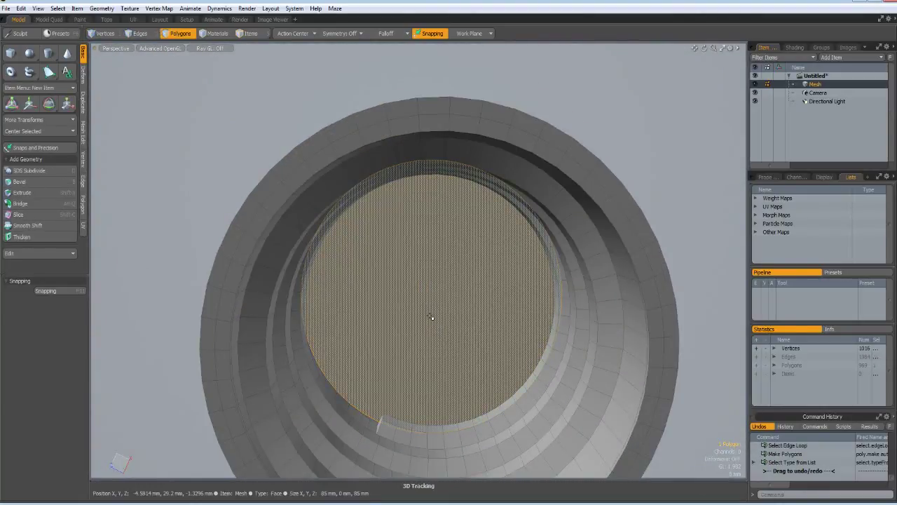
key("b")
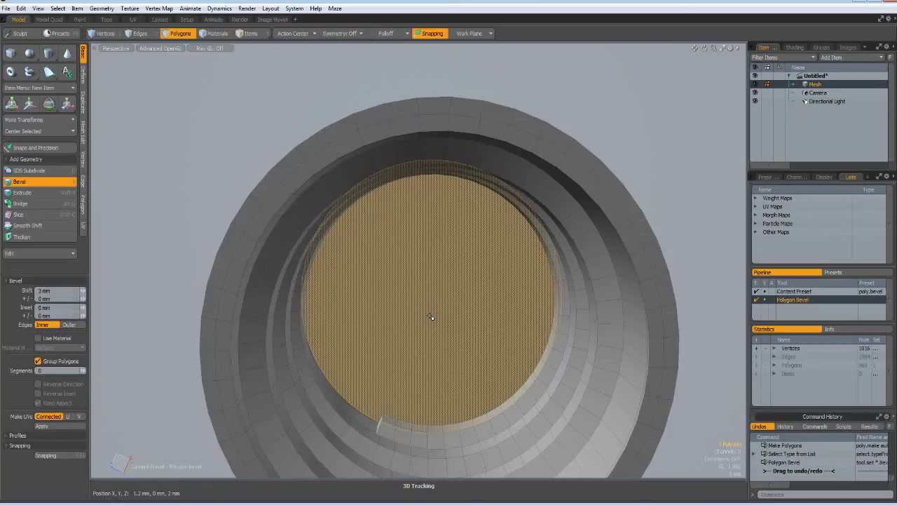
left_click_drag(379, 419, 377, 419)
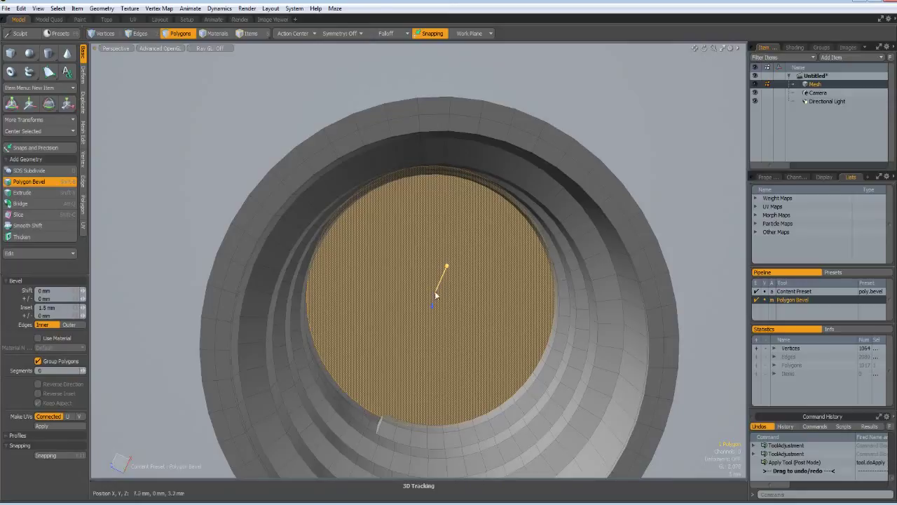
key("space")
left_click(678, 142)
Step: Select the outer wall's top edge loop and raise it 5.4 mm along Y
left_click_drag(677, 143, 634, 313, "alt")
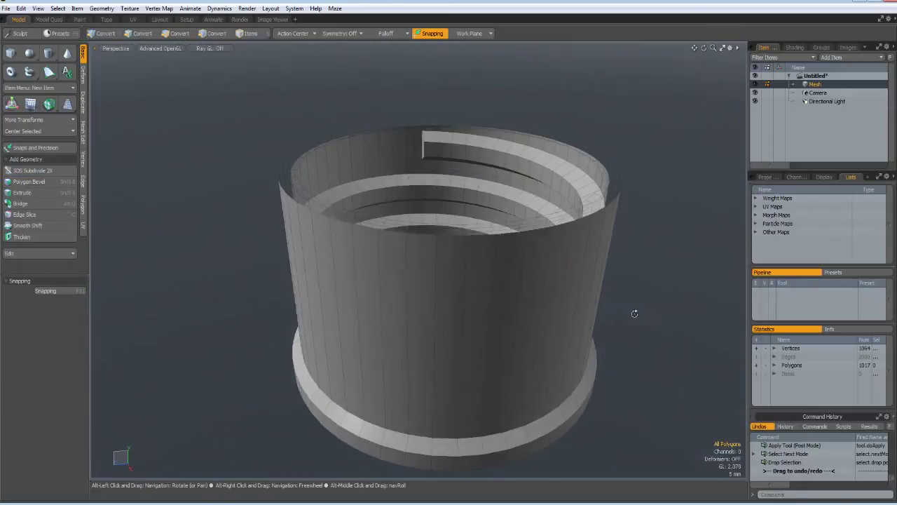
left_click_drag(448, 239, 413, 351, "alt+shift")
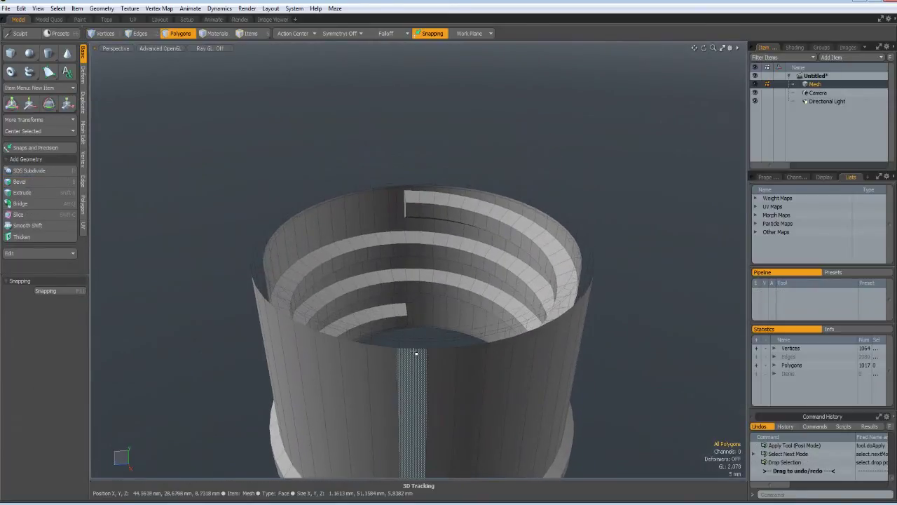
key("2")
double_click(412, 347)
key("w")
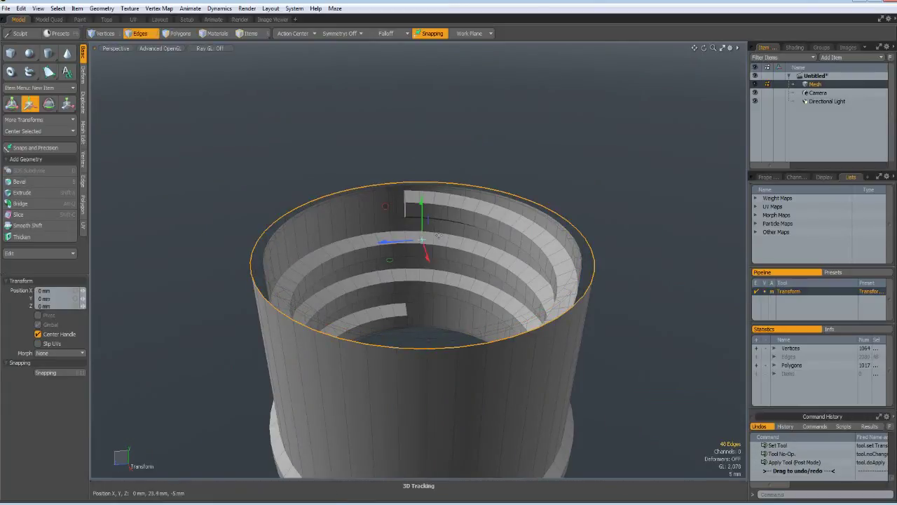
left_click_drag(422, 240, 422, 220)
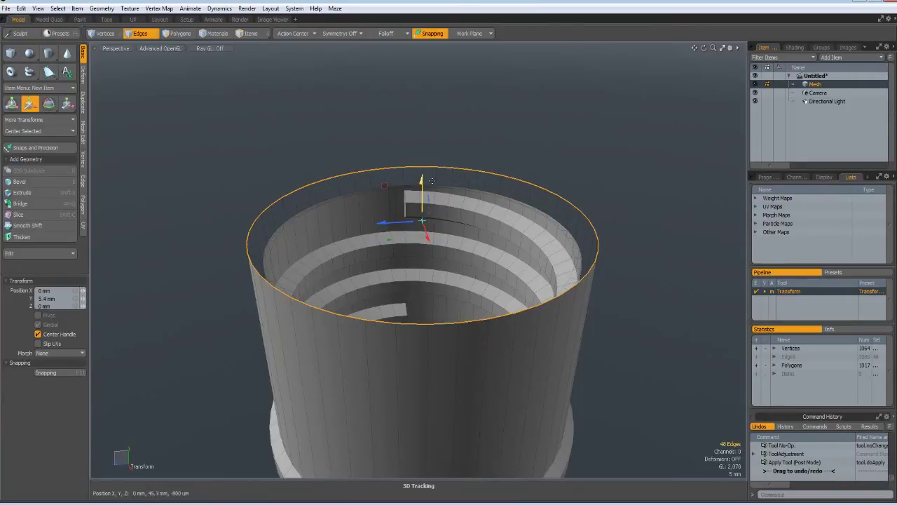
Step: Fill the raised outer edge loop with a polygon and bevel it with a 9.08 mm inset and 5.2 mm shift
key("p")
key("3")
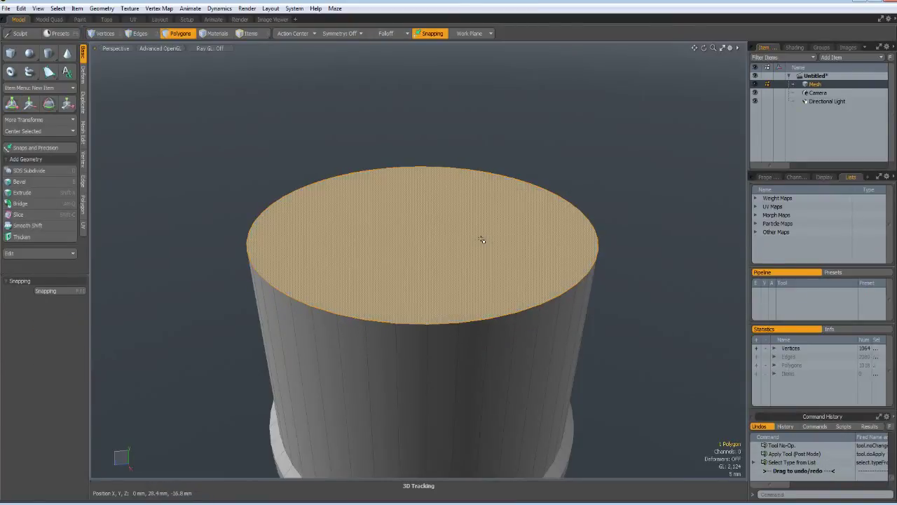
key("b")
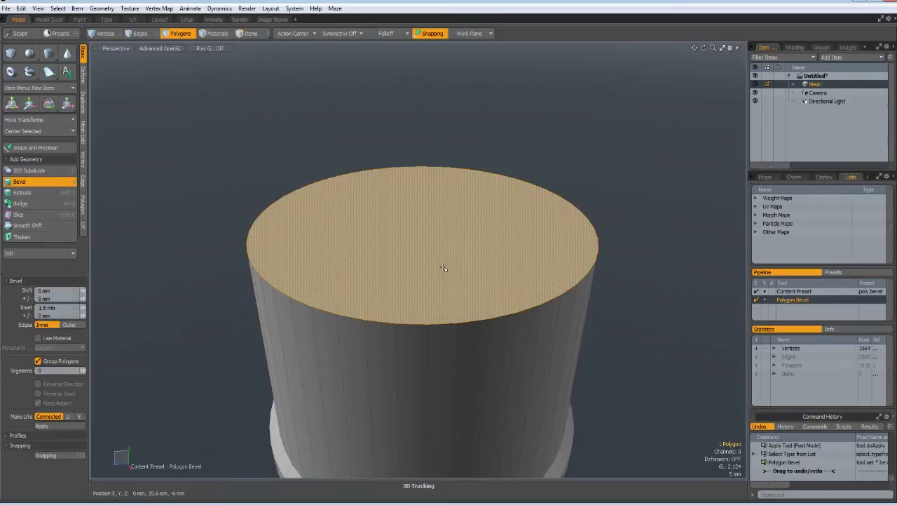
left_click_drag(426, 242, 463, 243)
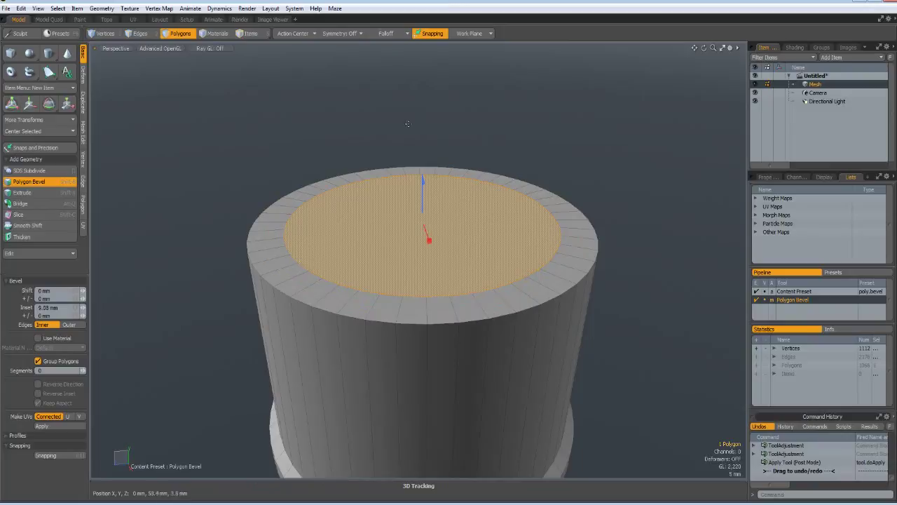
left_click_drag(422, 180, 423, 161)
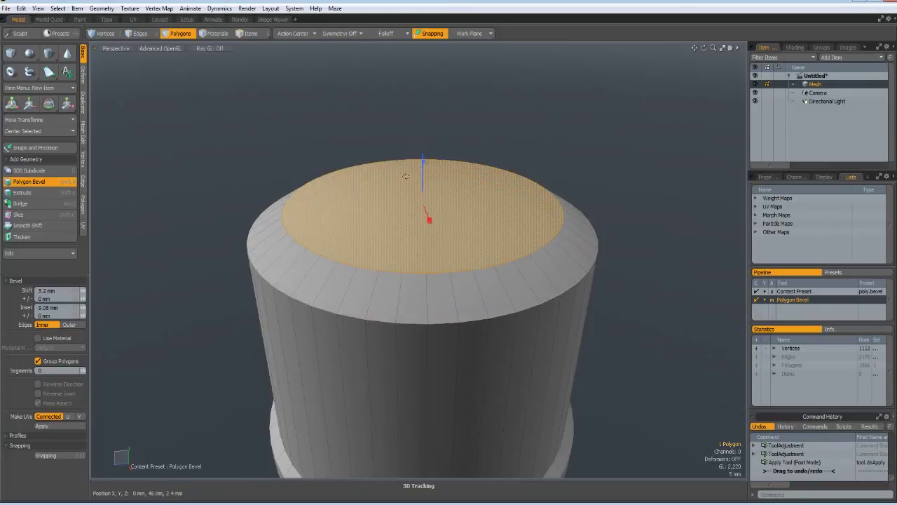
Step: Add another bevel to the outer cap polygon with a 14.72 mm inset and about 3 mm shift
left_click(366, 217, "shift")
left_click_drag(430, 217, 472, 219)
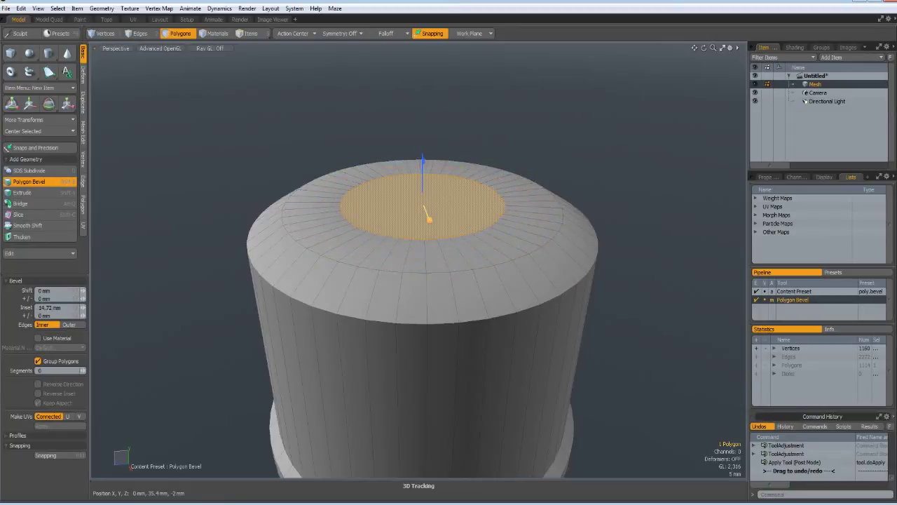
left_click_drag(423, 165, 423, 150)
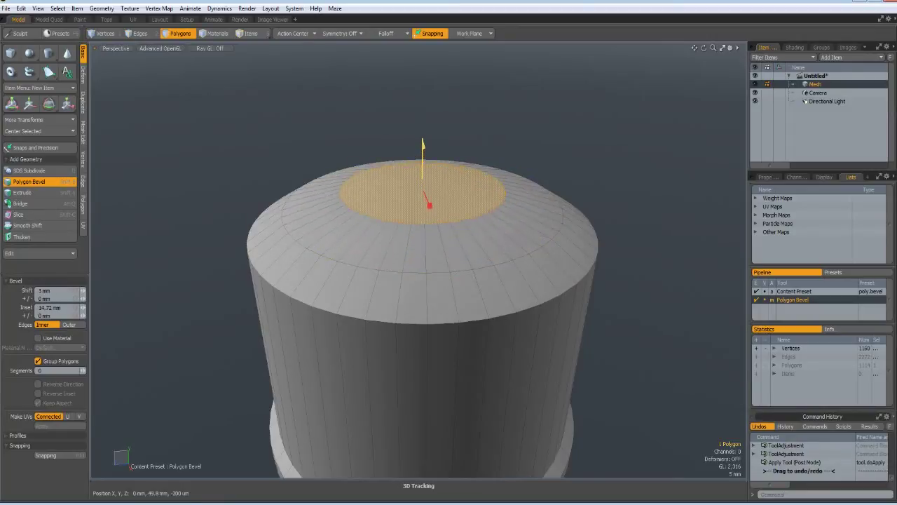
Step: Finish the domed cap with one more bevel using a 9.24 mm inset and 1 mm shift
left_click(459, 188, "shift")
left_click_drag(432, 206, 439, 206)
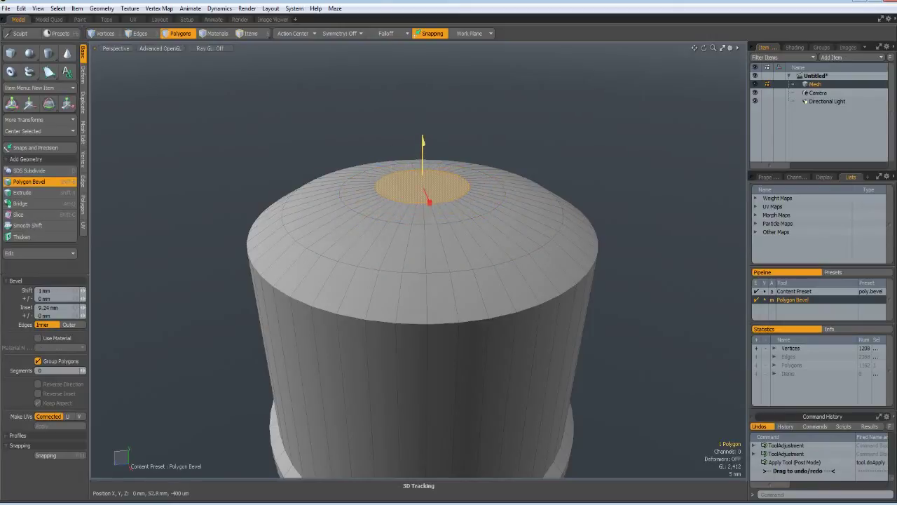
key("space")
left_click(619, 134)
Step: Select a cross edge on the thread's underside and Loop Slice it with two symmetric slices at 14.5%
scroll(671, 242, "down", 4)
left_click_drag(577, 449, 579, 316, "alt")
scroll(571, 379, "up", 4)
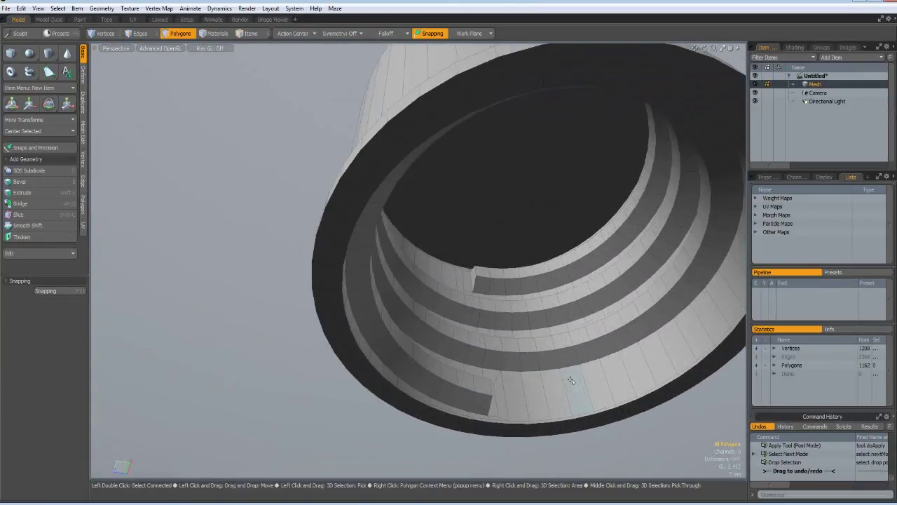
left_click_drag(544, 380, 507, 399, "alt")
key("3")
scroll(504, 397, "up", 3)
left_click(504, 385)
key("2")
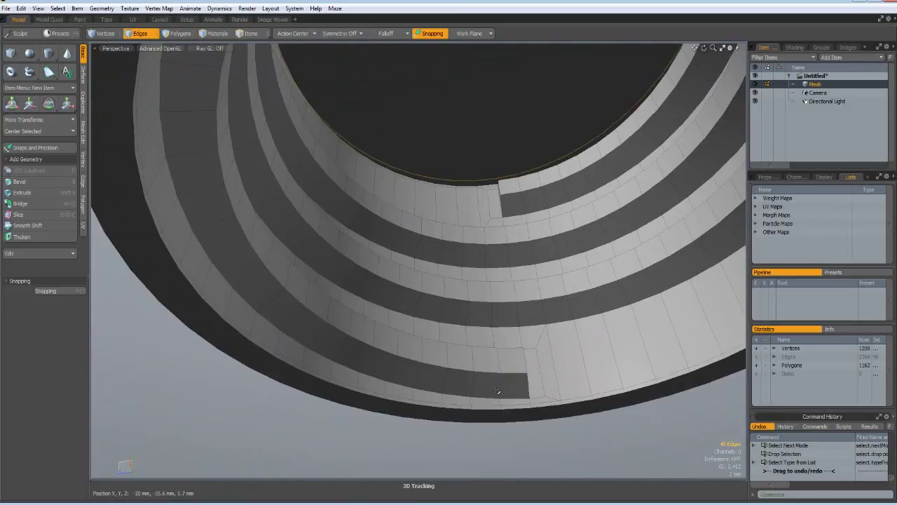
left_click(501, 387)
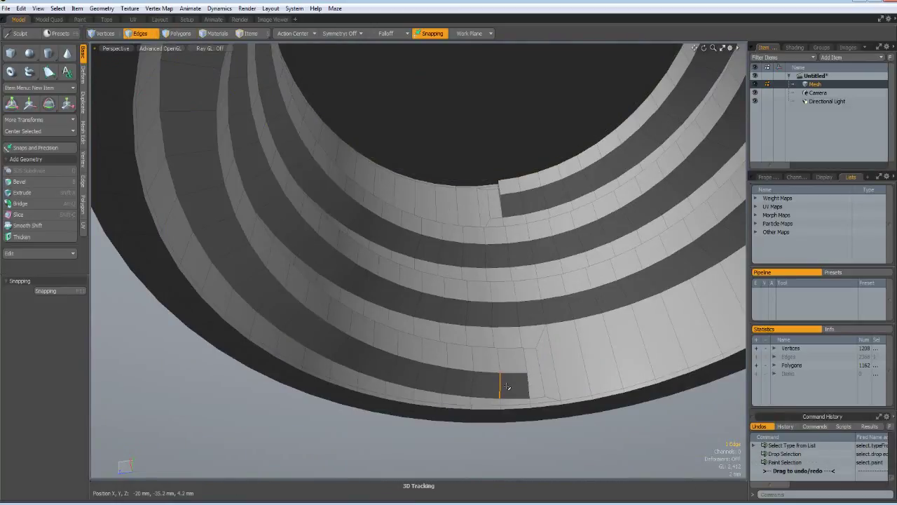
left_click(24, 214)
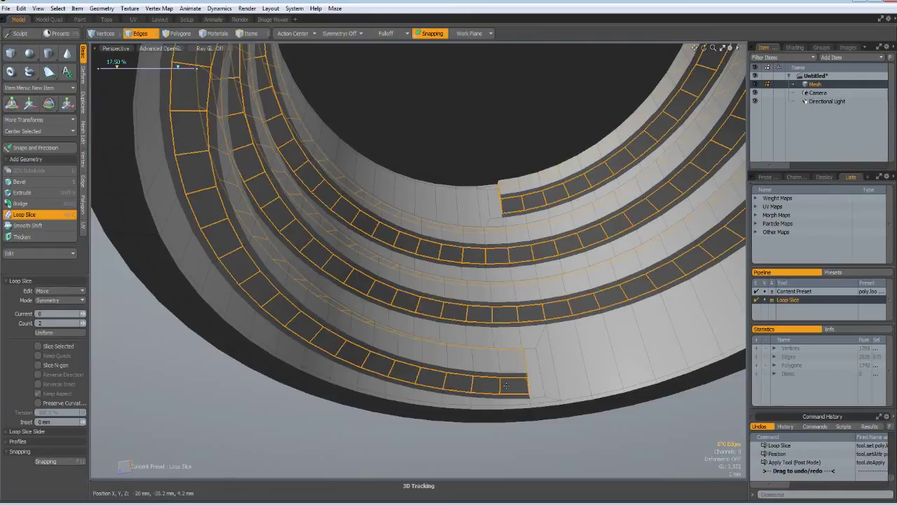
left_click_drag(116, 68, 110, 67)
left_click_drag(185, 66, 181, 66)
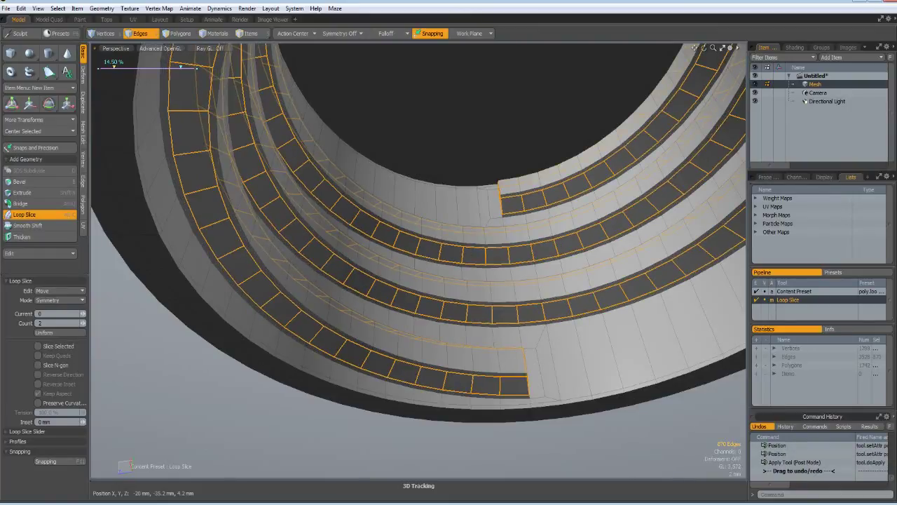
key("space")
left_click(597, 359)
Step: Preview the mesh as a subdivision surface, inspect the smoothed thread ends, and switch back to plain polygons
key("Tab")
left_click_drag(593, 361, 536, 361, "alt")
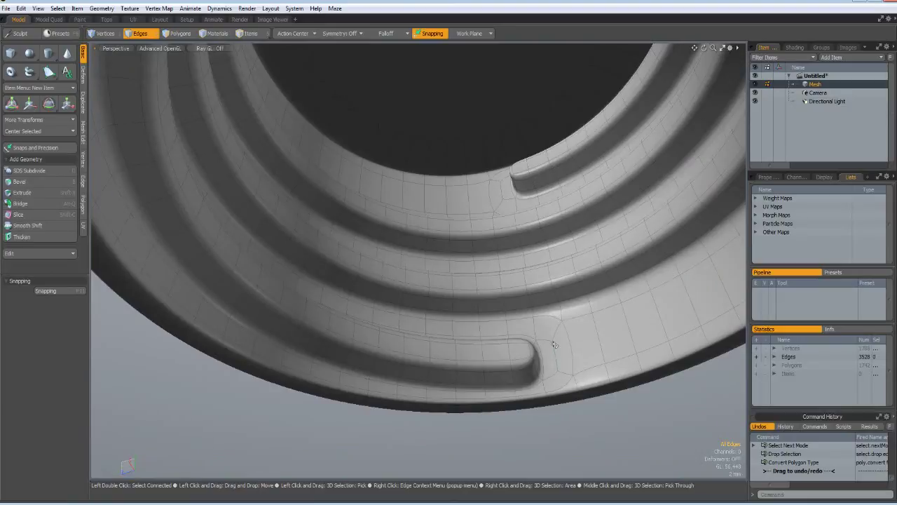
key("Tab")
Step: Remove the extra edge loop running around the flat face of the open-end rim
left_click_drag(576, 395, 564, 377, "alt")
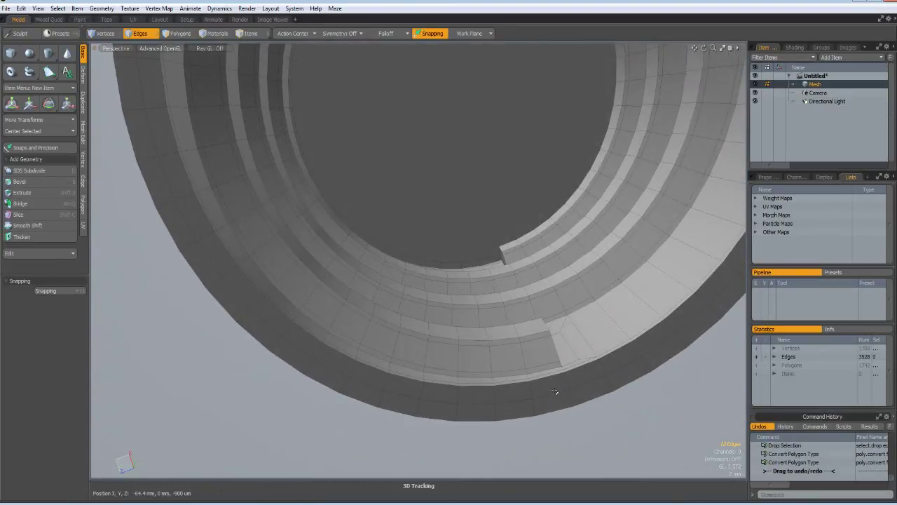
double_click(556, 394)
key("BackSpace")
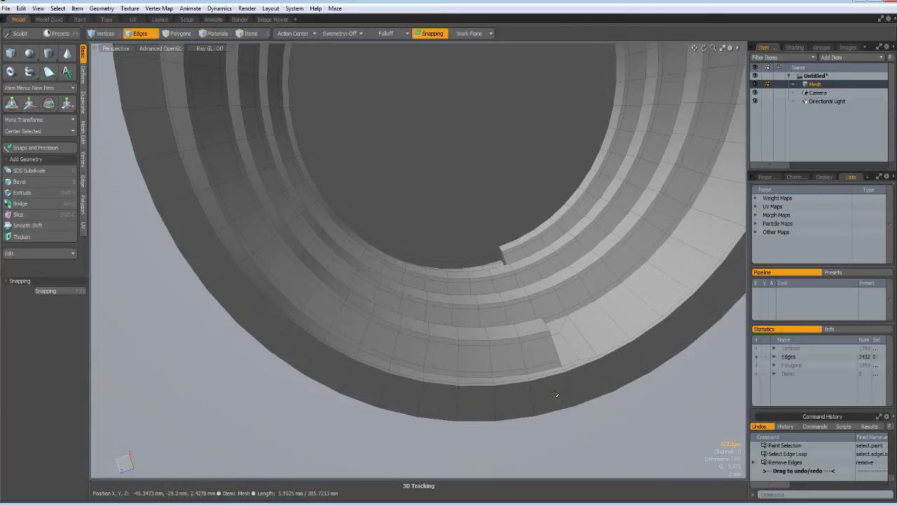
Step: Select the edge loops at the open-end lip, its flange and the cap's shoulder, and edge-bevel them with a 200 um inset
left_click(541, 377)
mouse_move(582, 448)
left_mouse_down("alt")
mouse_move(581, 407)
mouse_move(599, 382)
mouse_move(583, 337)
left_mouse_up("alt")
left_click(583, 355, "shift")
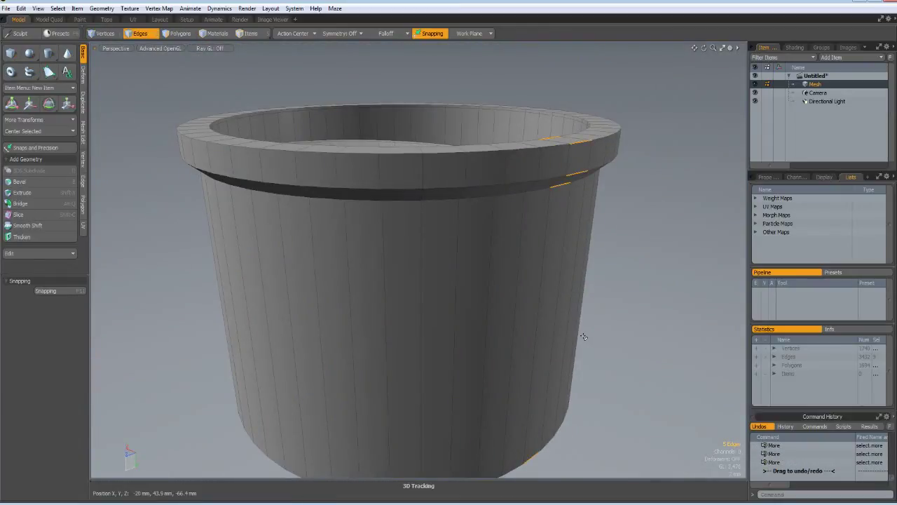
key("l")
left_click_drag(578, 313, 553, 339, "alt")
scroll(589, 396, "up", 5)
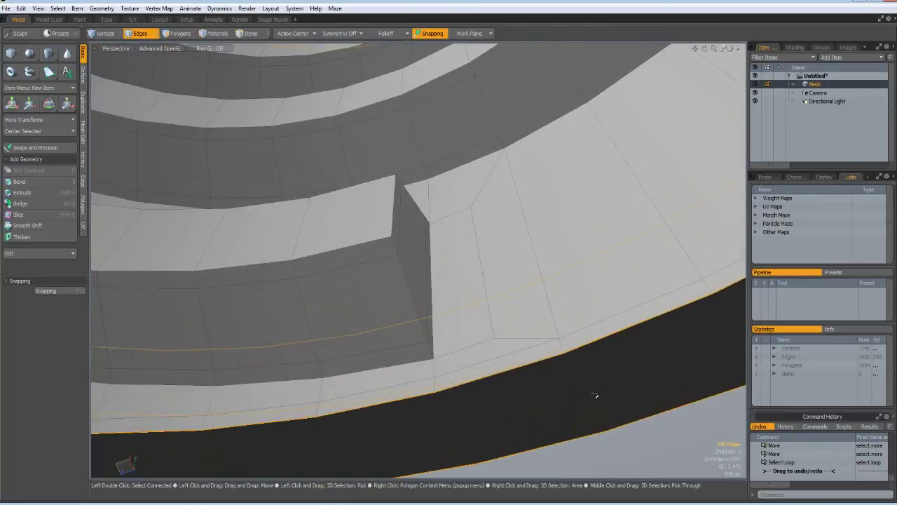
key("b")
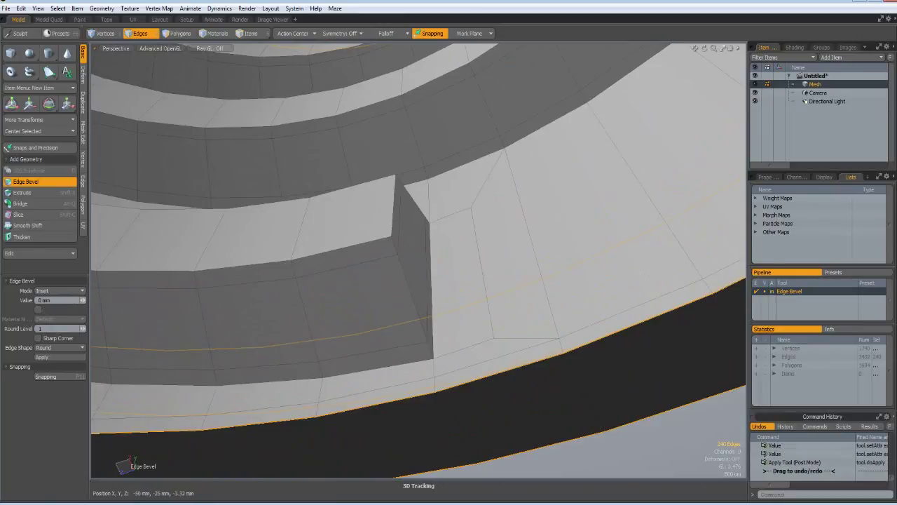
mouse_move(589, 396)
left_mouse_down()
mouse_move(621, 396)
mouse_move(604, 396)
left_mouse_up()
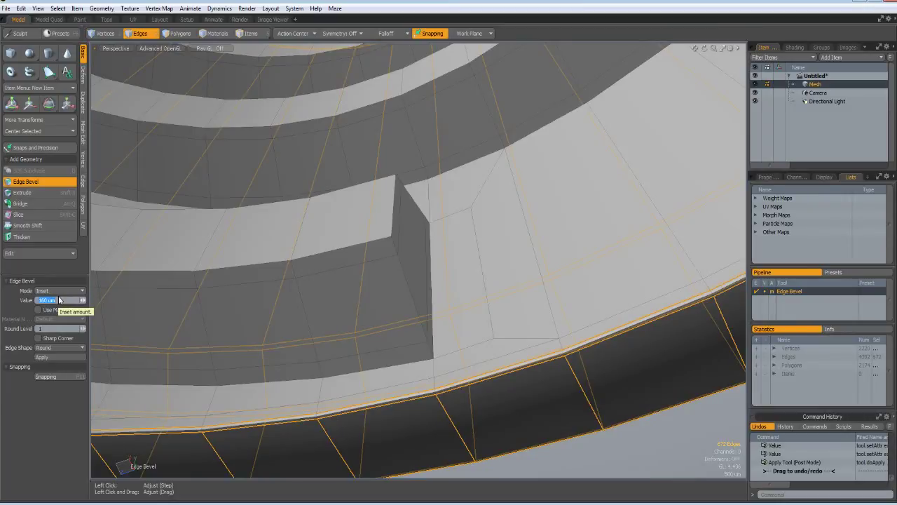
type("200")
key("Return")
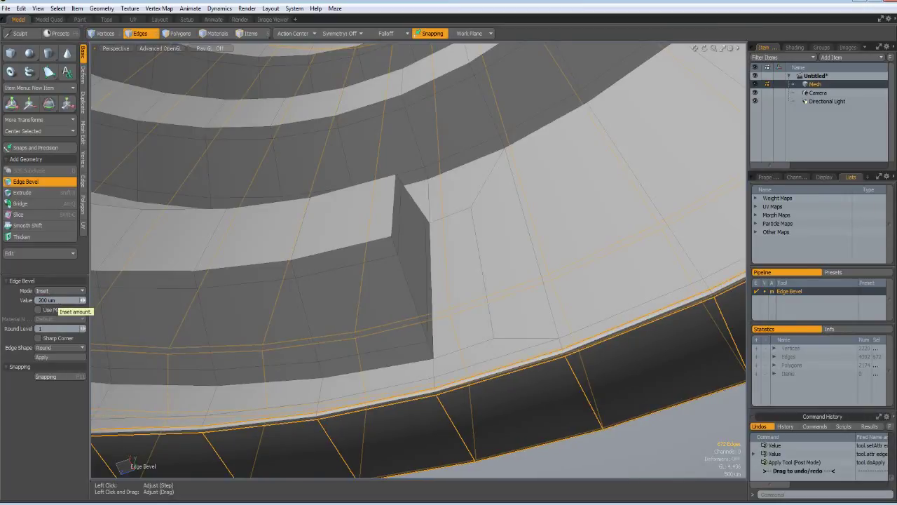
key("space")
key("Escape")
scroll(502, 300, "down", 6)
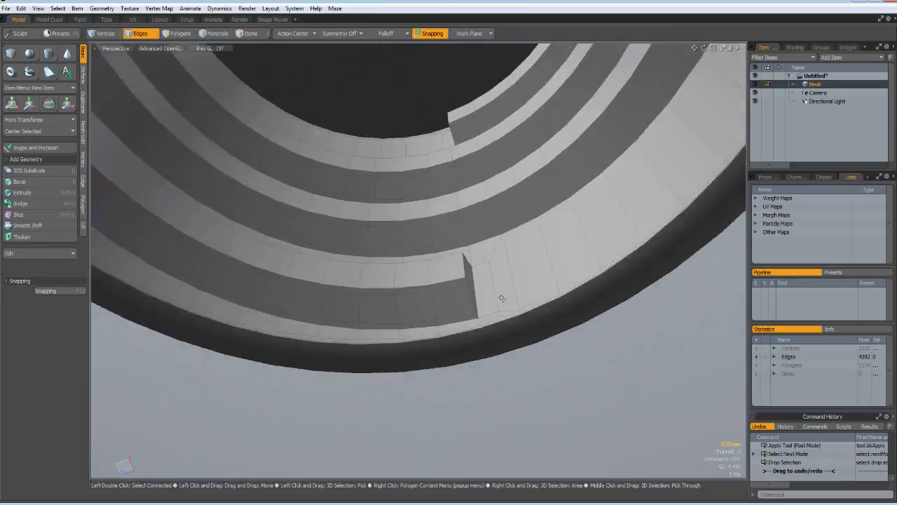
Step: Convert the whole mesh to a subdivision surface and inspect the smoothed cap from outside
left_click_drag(544, 322, 591, 362, "alt")
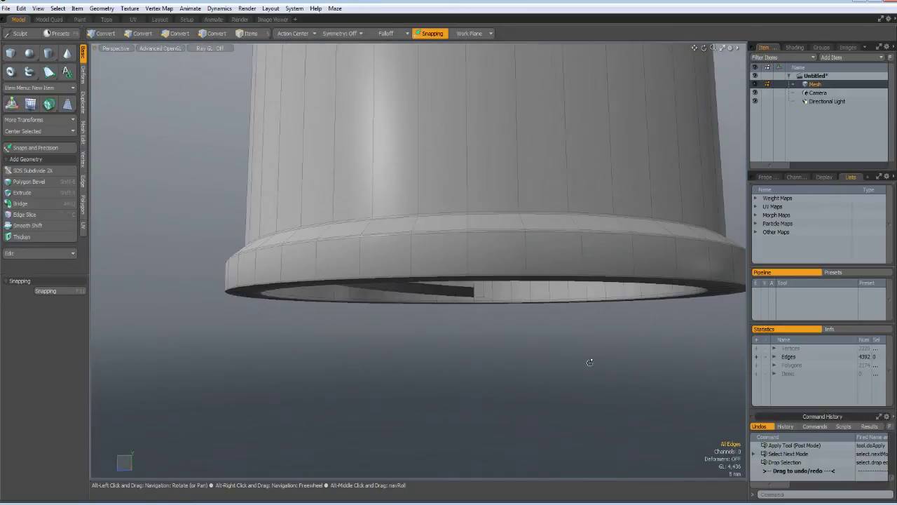
key("Tab")
left_click_drag(556, 397, 526, 323, "alt")
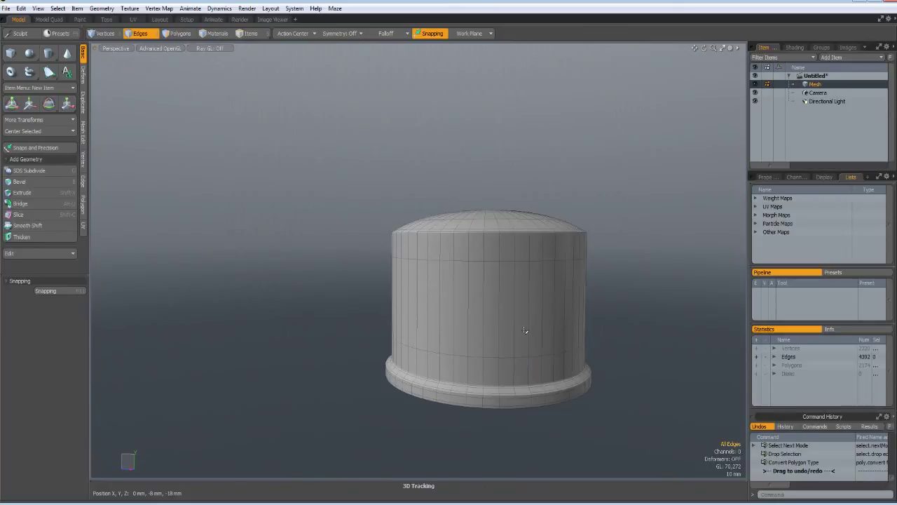
Step: Rotate the whole cap 180° about X so its open end faces up
key("e")
left_click_drag(522, 259, 515, 345)
mouse_move(452, 323)
left_mouse_down()
mouse_move(442, 311)
mouse_move(452, 323)
left_mouse_up()
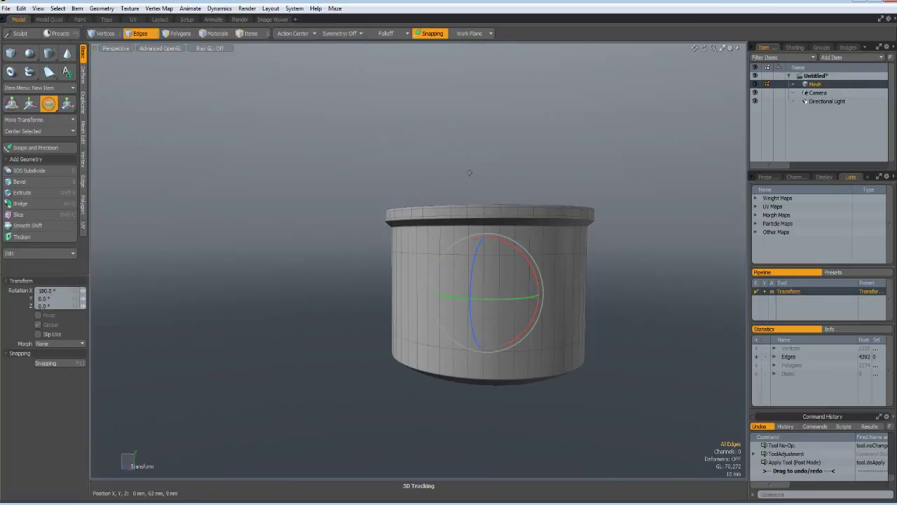
key("space")
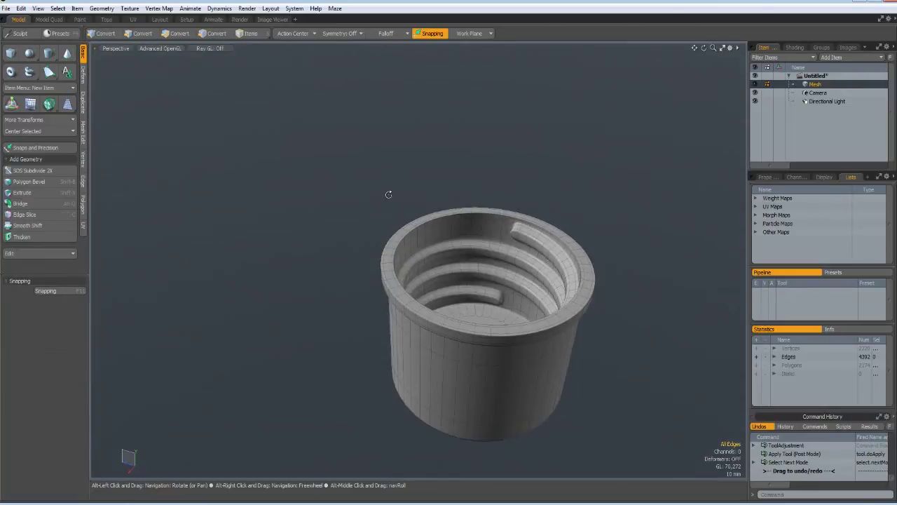
Step: Frame the cap's open end and internal thread close up in the render preview and apply the Matte Copper material preset to it
mouse_move(390, 194)
left_mouse_down("alt")
mouse_move(388, 205)
mouse_move(389, 195)
left_mouse_up("alt")
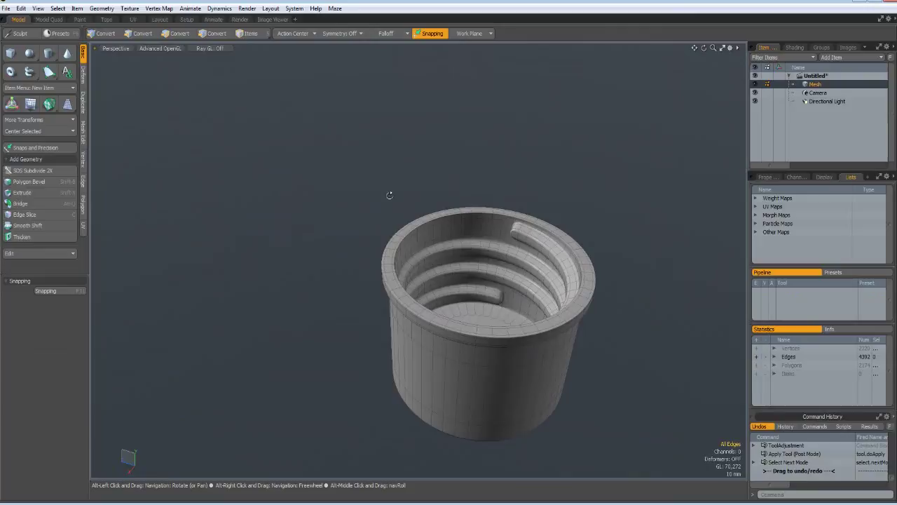
left_click_drag(525, 297, 429, 275, "alt+shift")
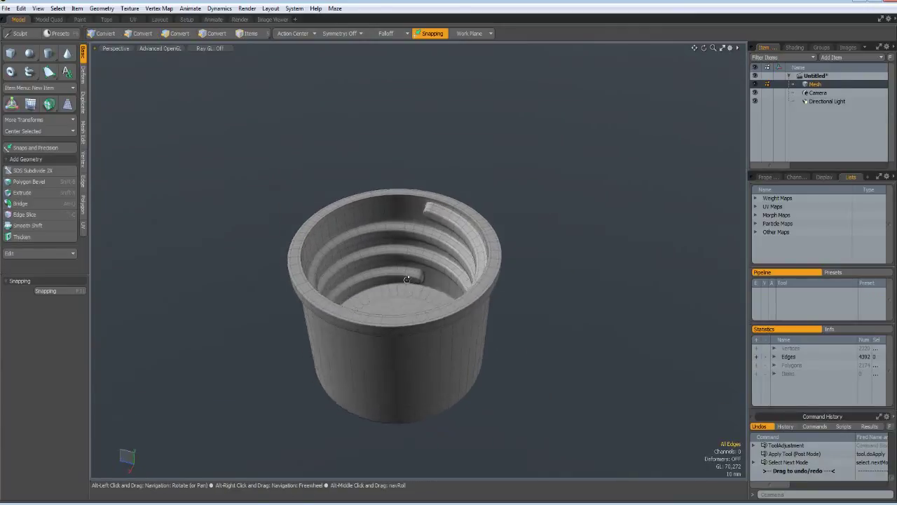
scroll(413, 283, "up", 5)
left_click_drag(410, 286, 420, 278, "alt")
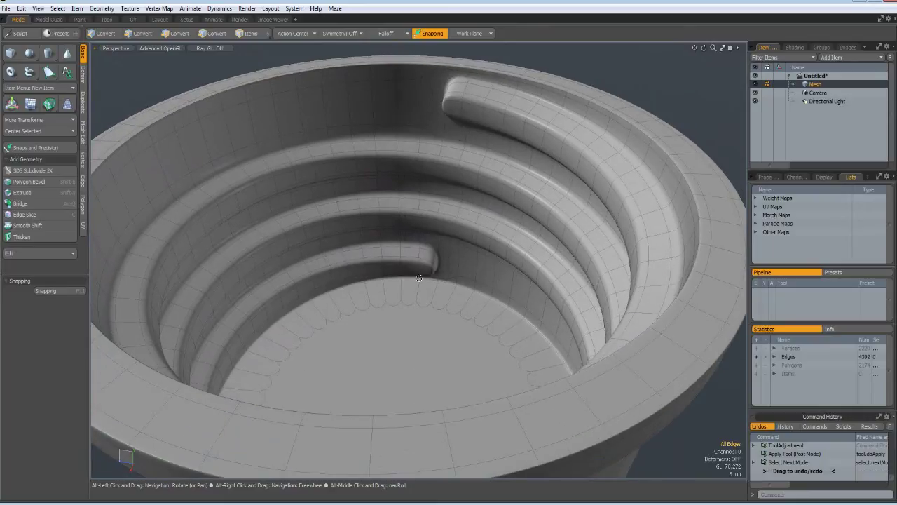
left_click(241, 20)
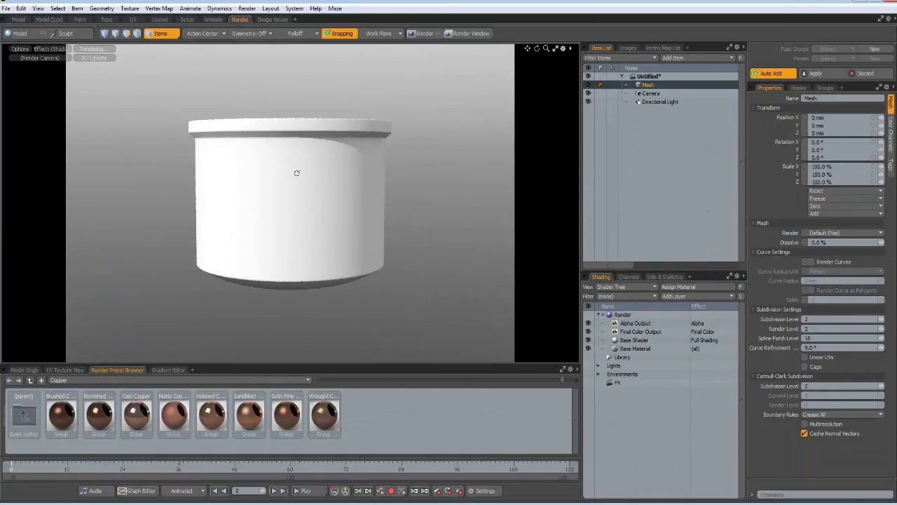
left_click_drag(295, 207, 192, 233, "alt")
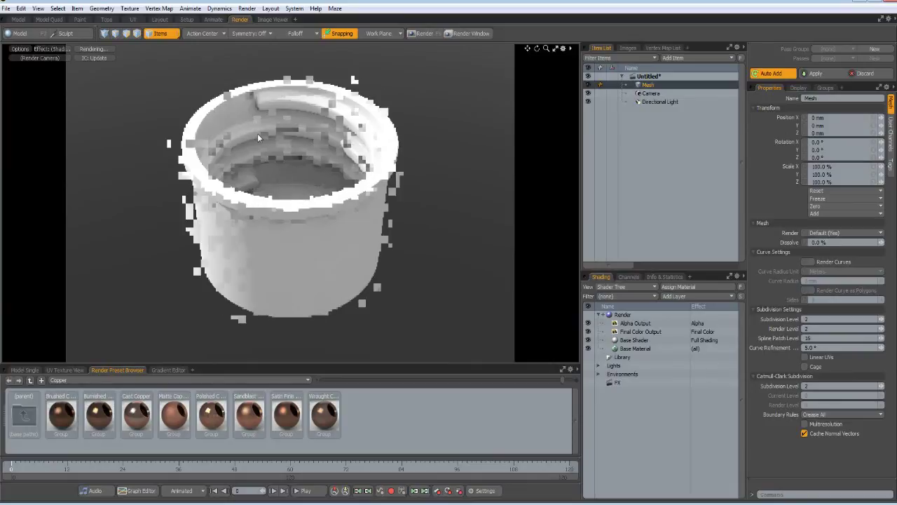
scroll(258, 134, "up", 1)
scroll(258, 134, "up", 1)
left_click_drag(292, 125, 302, 141, "alt+shift")
scroll(296, 184, "up", 2)
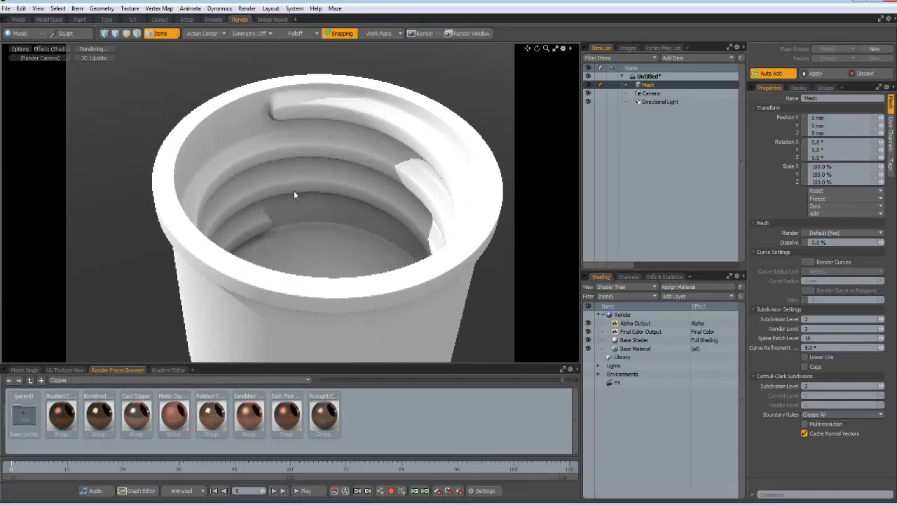
left_click_drag(302, 210, 301, 203, "alt")
left_click_drag(175, 418, 285, 135)
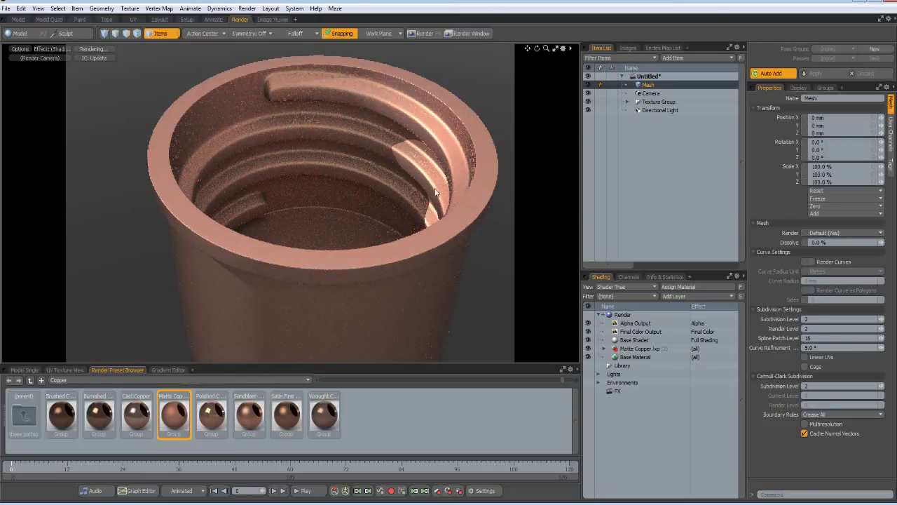
Step: Set the render frame height to 888 pixels with the width scaled proportionally to 1332
left_click(624, 315)
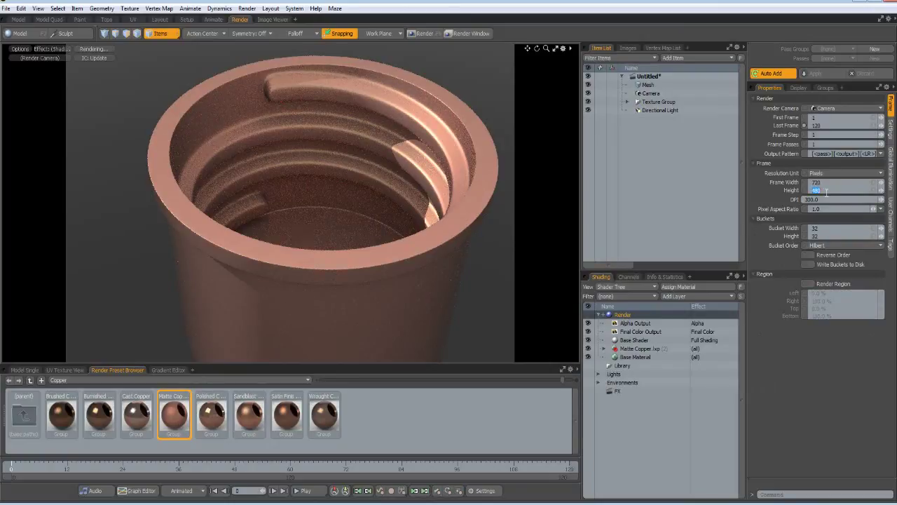
type("888")
key("Return")
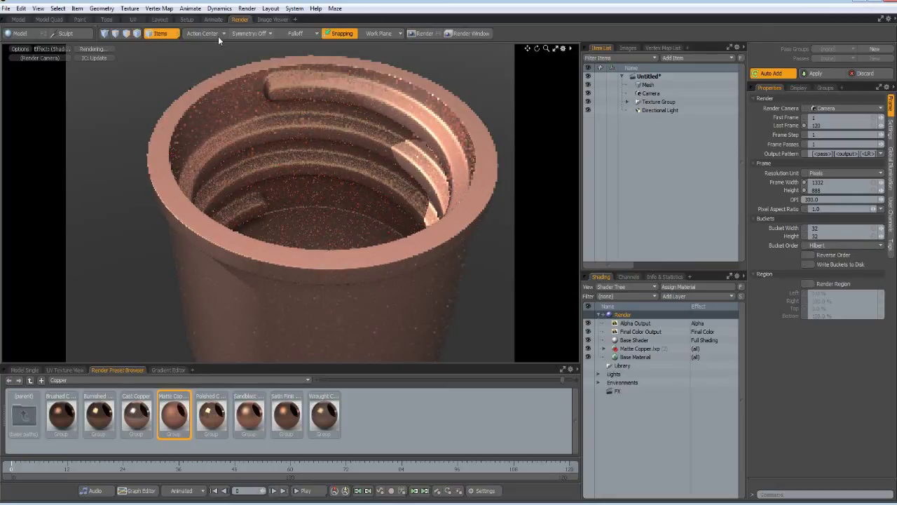
Step: Load the Black Studio 01 preset from the Studio environments as the scene's environment lighting
left_click(162, 19)
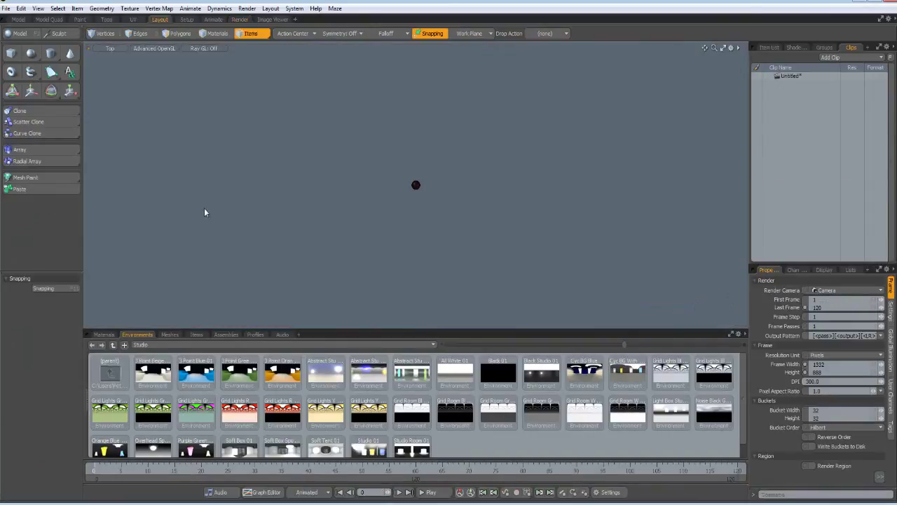
double_click(372, 376)
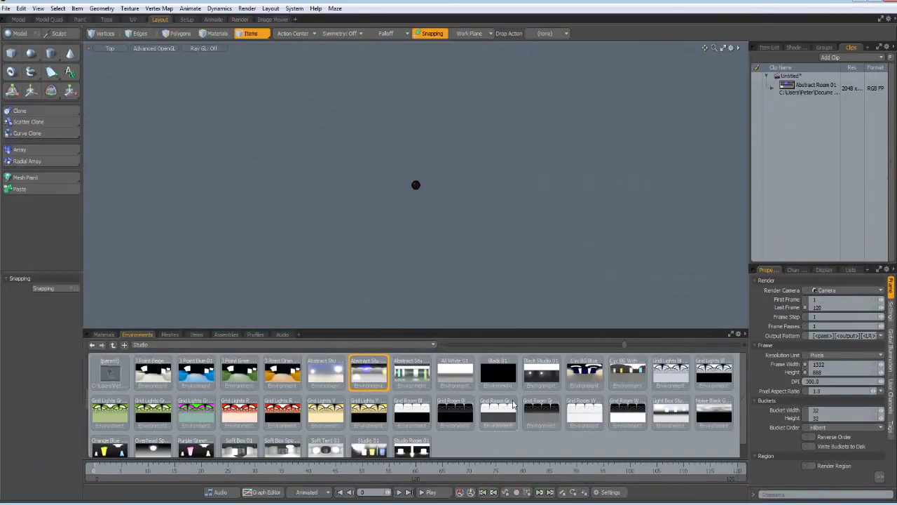
double_click(540, 375)
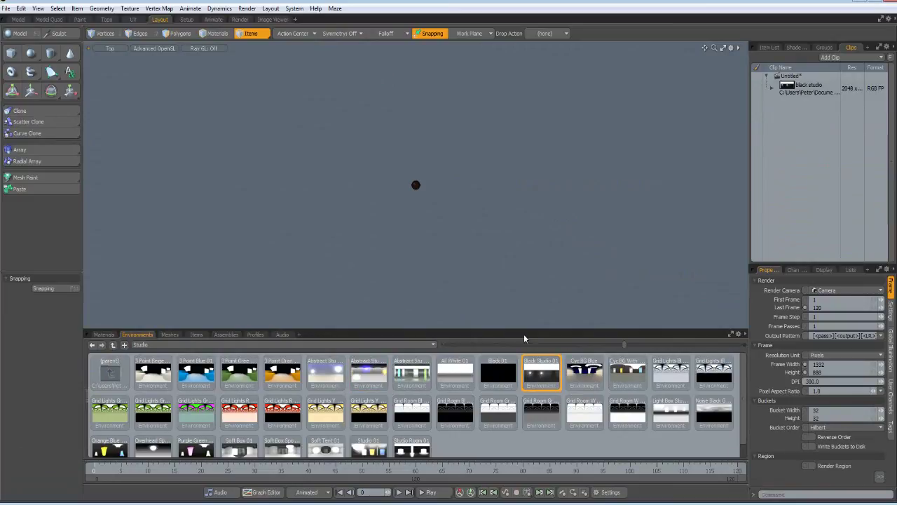
Step: Adjust the render camera's angle on the cap's threaded opening in the preview and start the full render
left_click(238, 20)
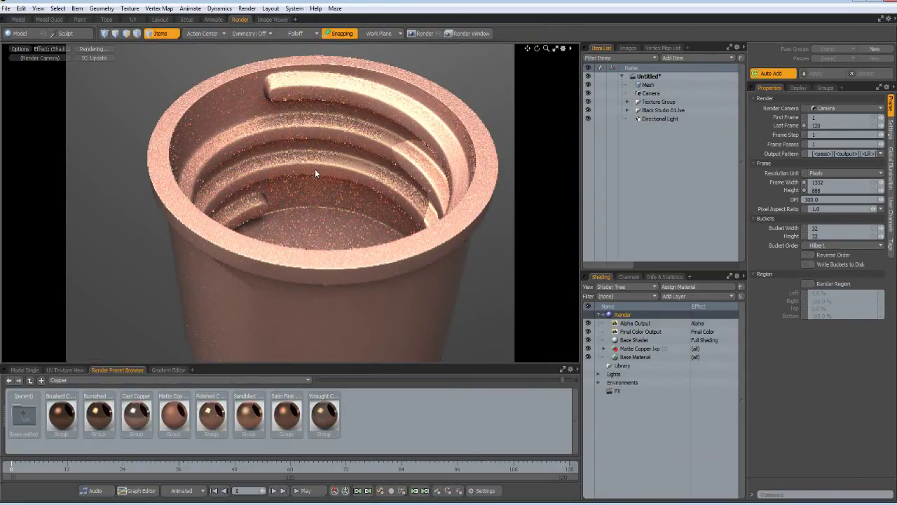
mouse_move(314, 178)
left_mouse_down("alt")
mouse_move(323, 186)
mouse_move(309, 179)
left_mouse_up("alt")
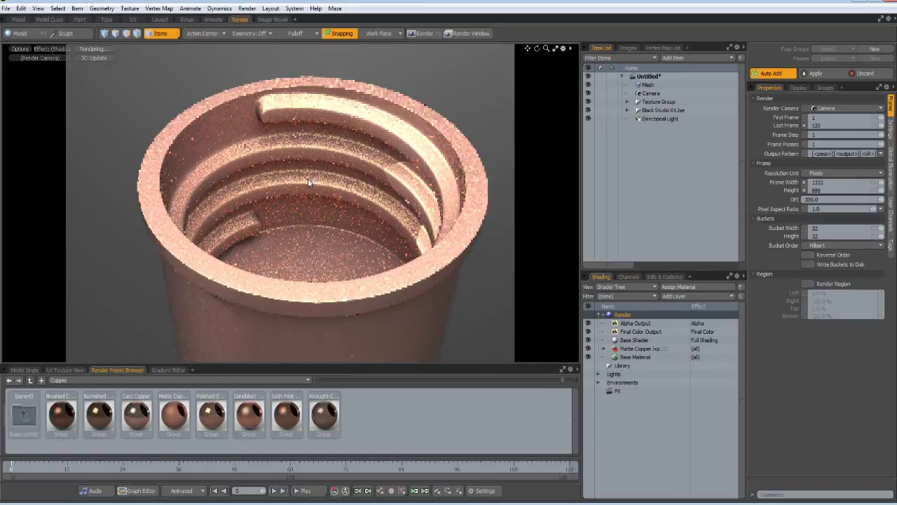
key("F9")
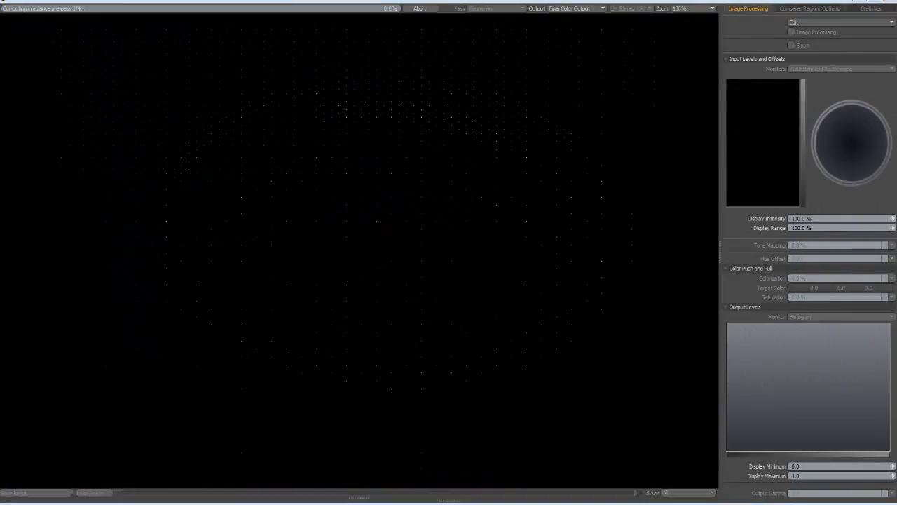